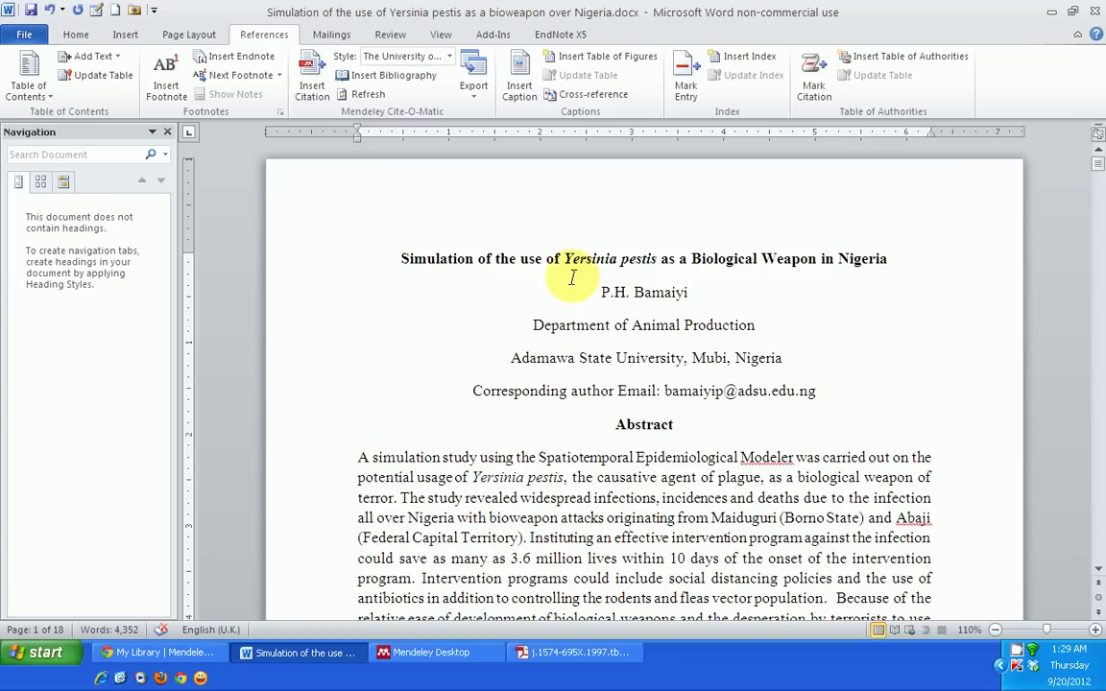
Check the Mendeley Style list twice, keeping The University of Nottingham style
{"action": "left_click", "coordinate": [451, 58]}
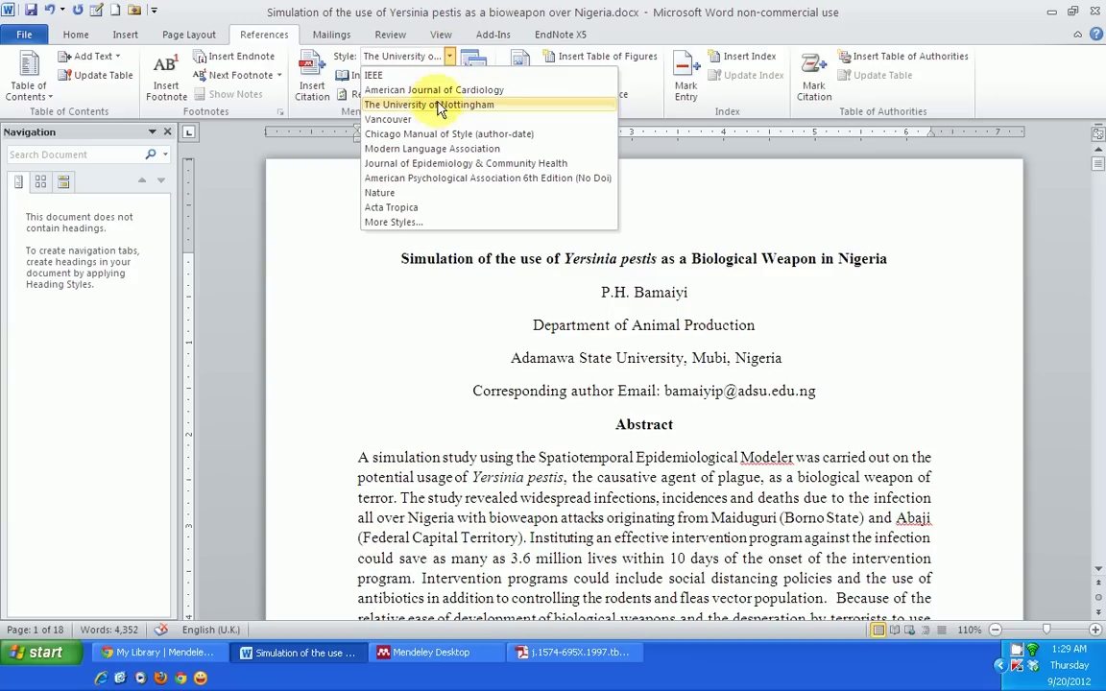
{"action": "left_click", "coordinate": [338, 270]}
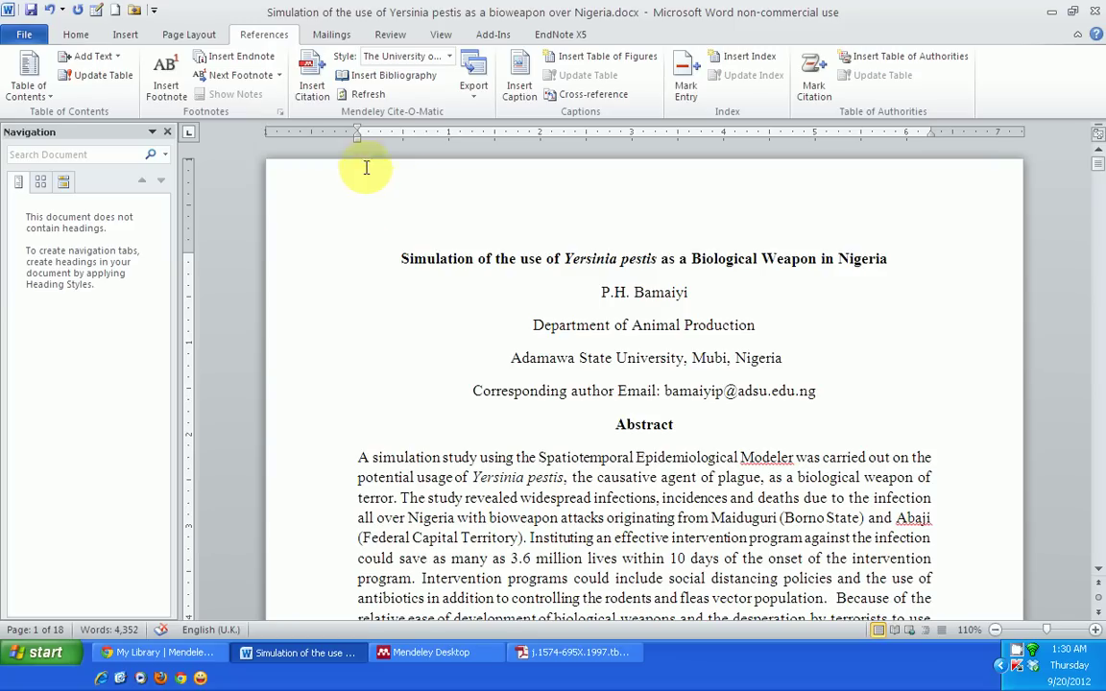
{"action": "left_click", "coordinate": [450, 57]}
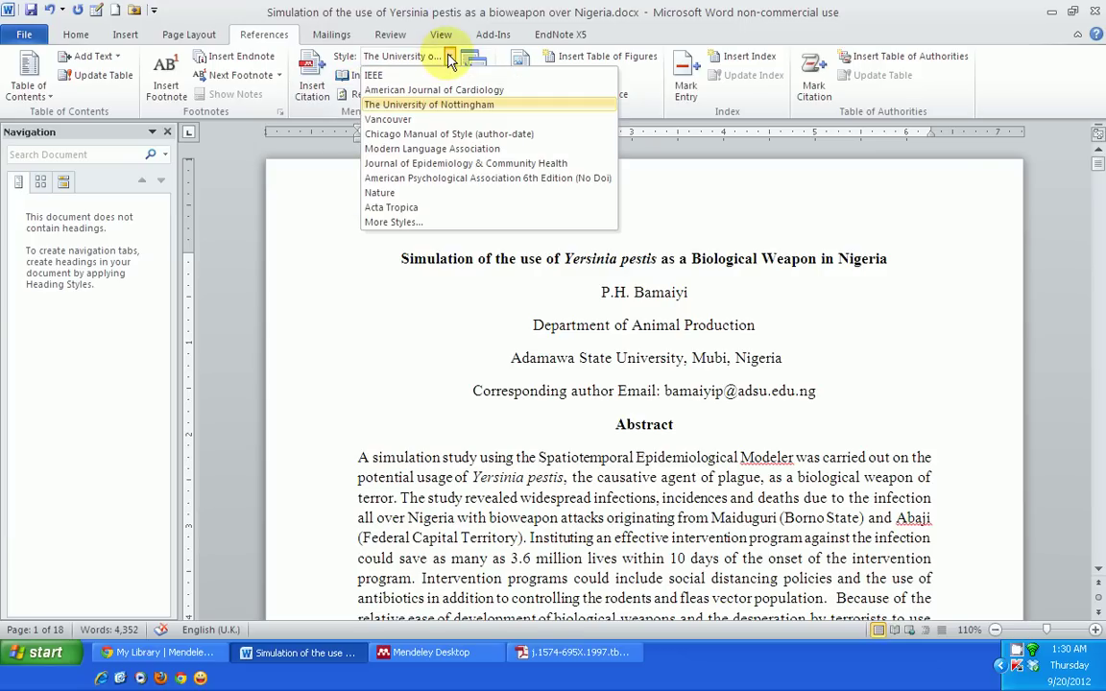
{"action": "left_click", "coordinate": [371, 308]}
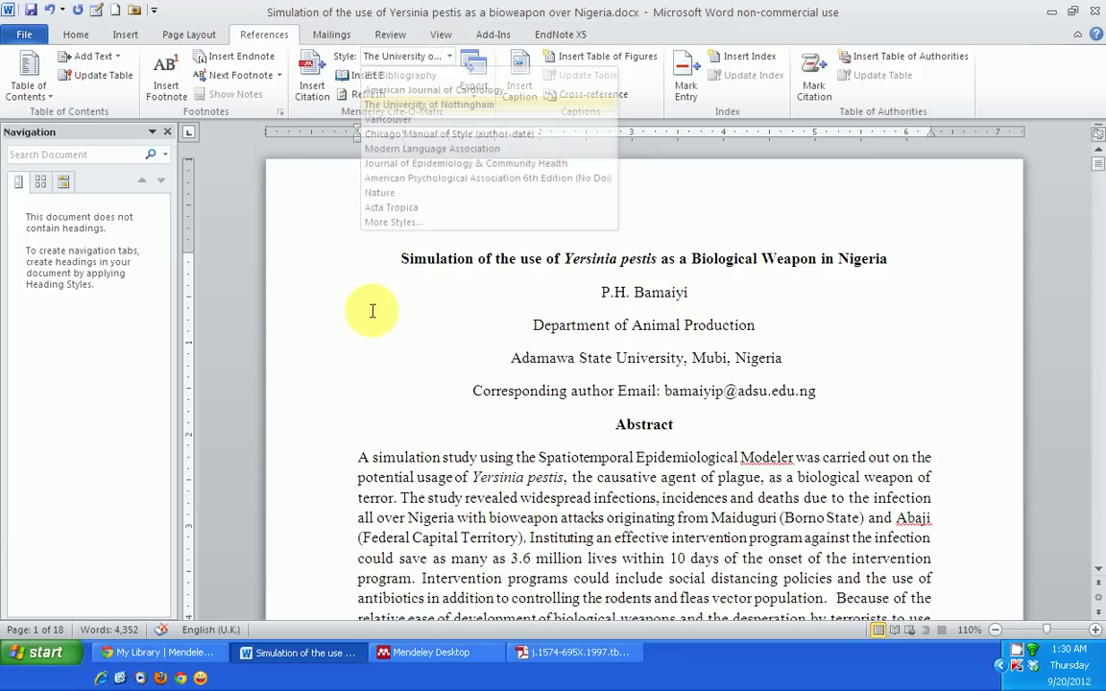
Scroll to the Introduction's author-date citations, such as (Metcalfe, 2002)
{"action": "scroll", "coordinate": [671, 393], "scroll_direction": "down", "scroll_amount": 15}
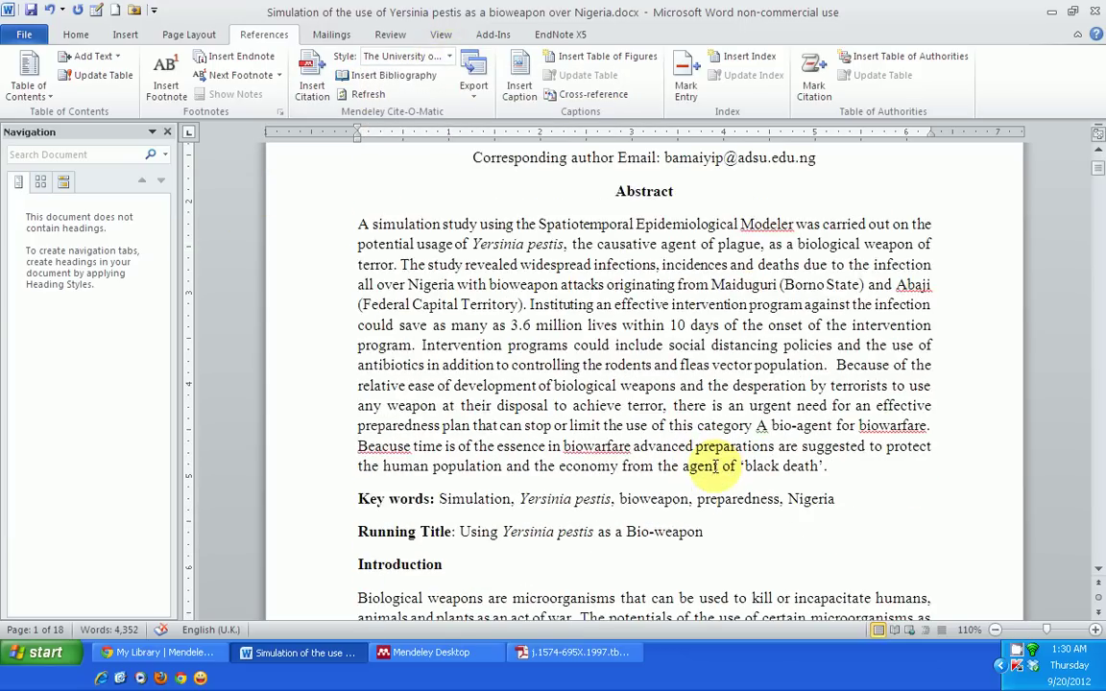
{"action": "scroll", "coordinate": [691, 403], "scroll_direction": "up", "scroll_amount": 4}
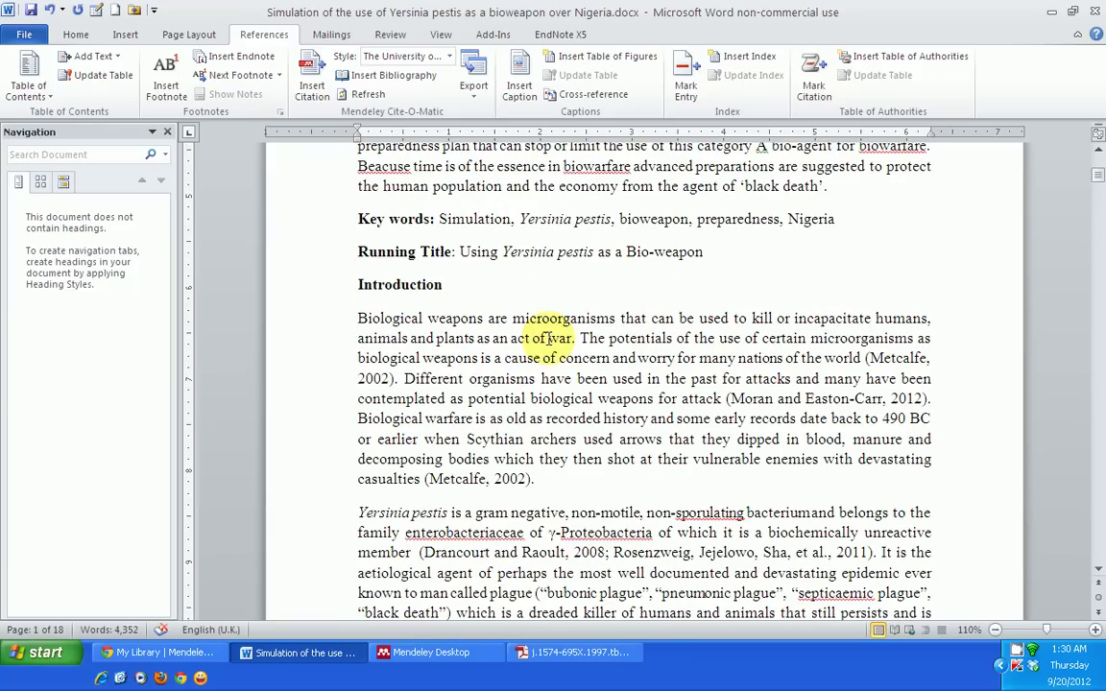
{"action": "scroll", "coordinate": [529, 408], "scroll_direction": "down", "scroll_amount": 2}
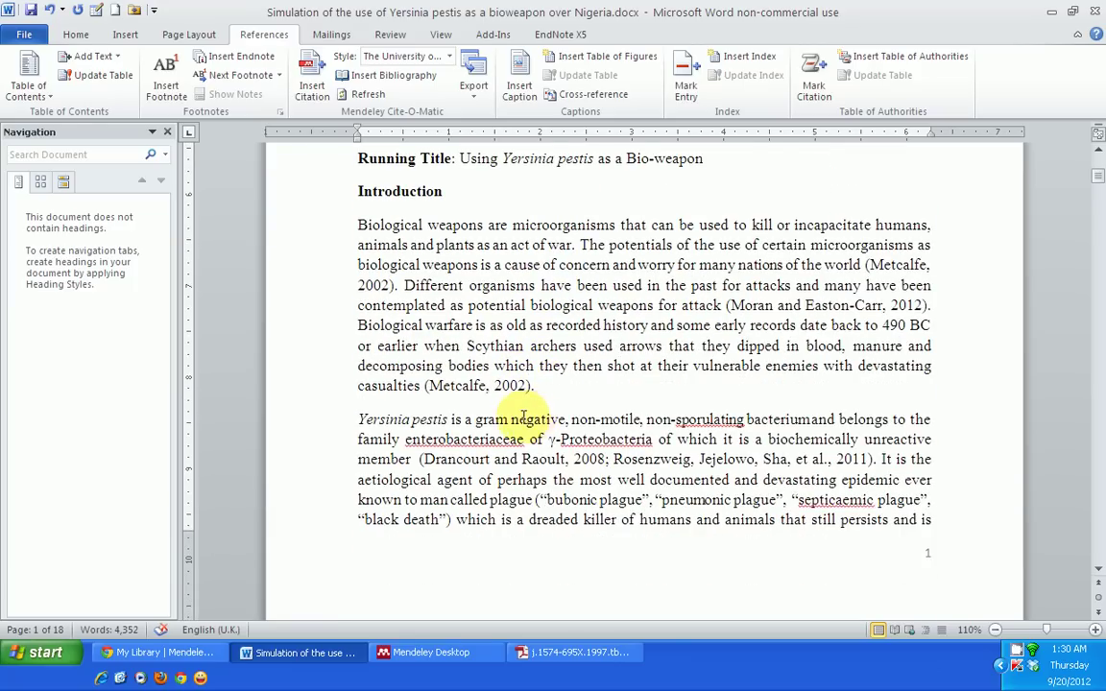
{"action": "scroll", "coordinate": [523, 489], "scroll_direction": "up", "scroll_amount": 1}
{"action": "scroll", "coordinate": [461, 395], "scroll_direction": "up", "scroll_amount": 3}
{"action": "scroll", "coordinate": [457, 396], "scroll_direction": "down", "scroll_amount": 2}
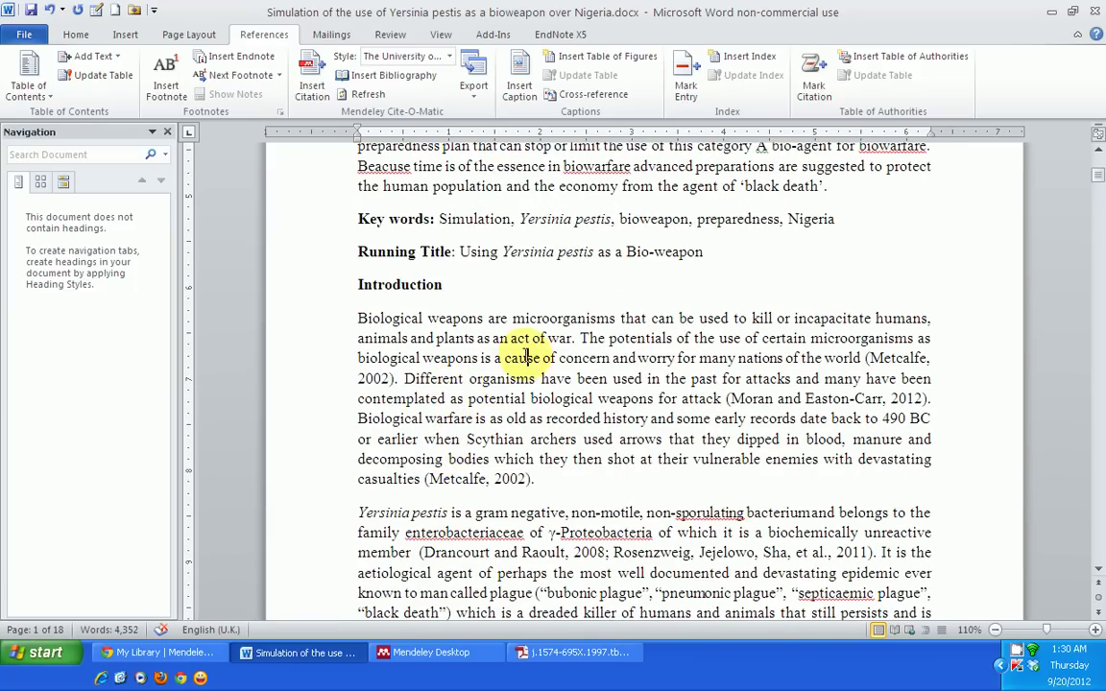
Switch the Mendeley citation style to Vancouver, turning citations into numbers like (1) and (3,4)
{"action": "left_click", "coordinate": [451, 57]}
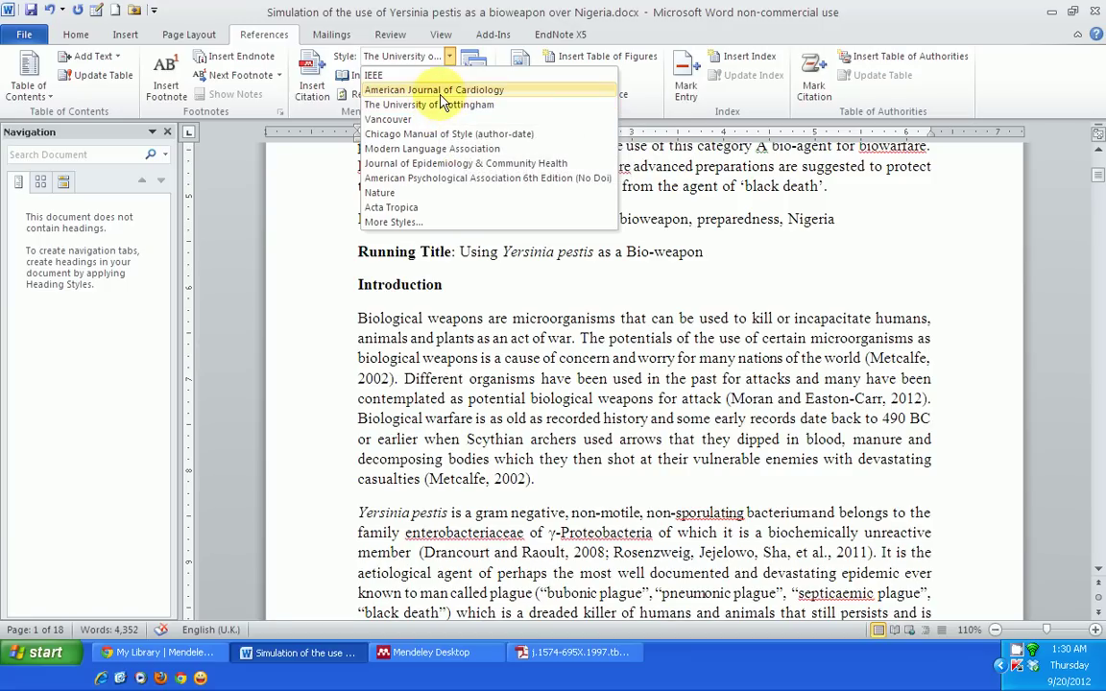
{"action": "left_click", "coordinate": [400, 126]}
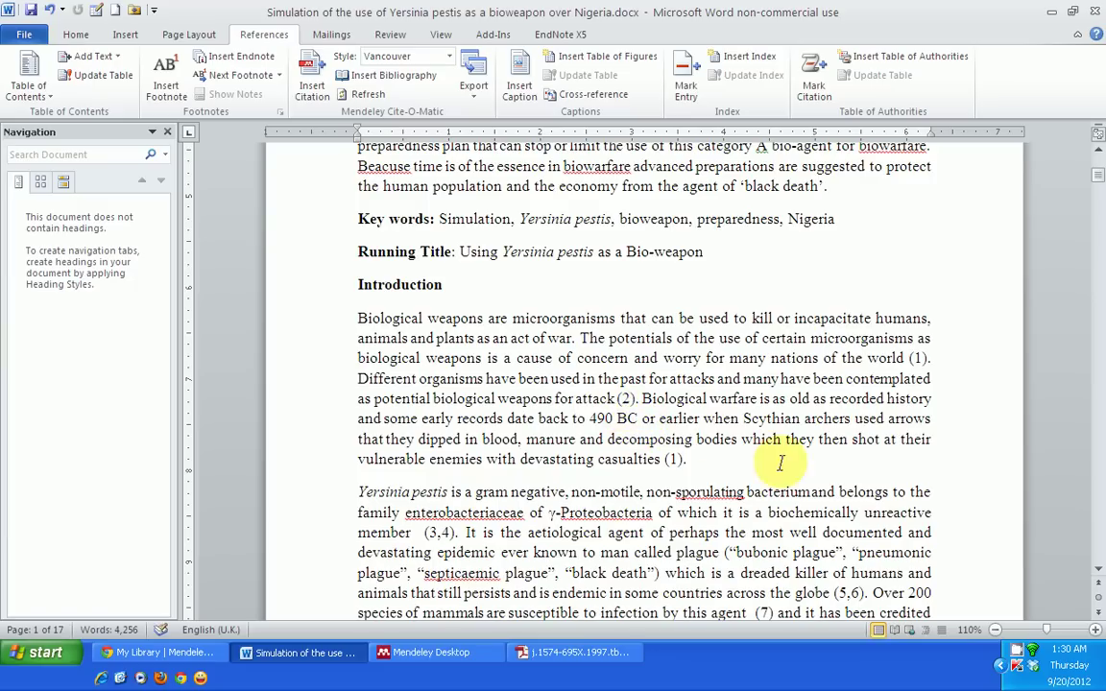
Scroll down to the References on page 14, with Metcalfe N. (2002) as entry 1
{"action": "scroll", "coordinate": [787, 465], "scroll_direction": "down", "scroll_amount": 5}
{"action": "scroll", "coordinate": [729, 379], "scroll_direction": "down", "scroll_amount": 1}
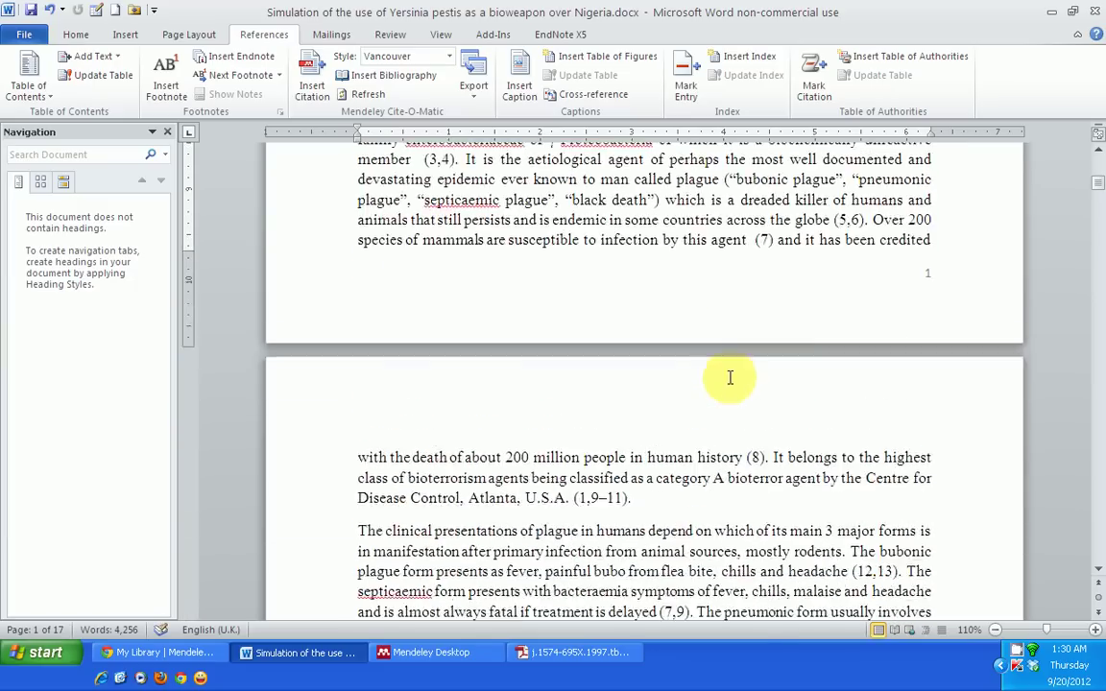
{"action": "scroll", "coordinate": [518, 278], "scroll_direction": "up", "scroll_amount": 2}
{"action": "scroll", "coordinate": [582, 306], "scroll_direction": "down", "scroll_amount": 4}
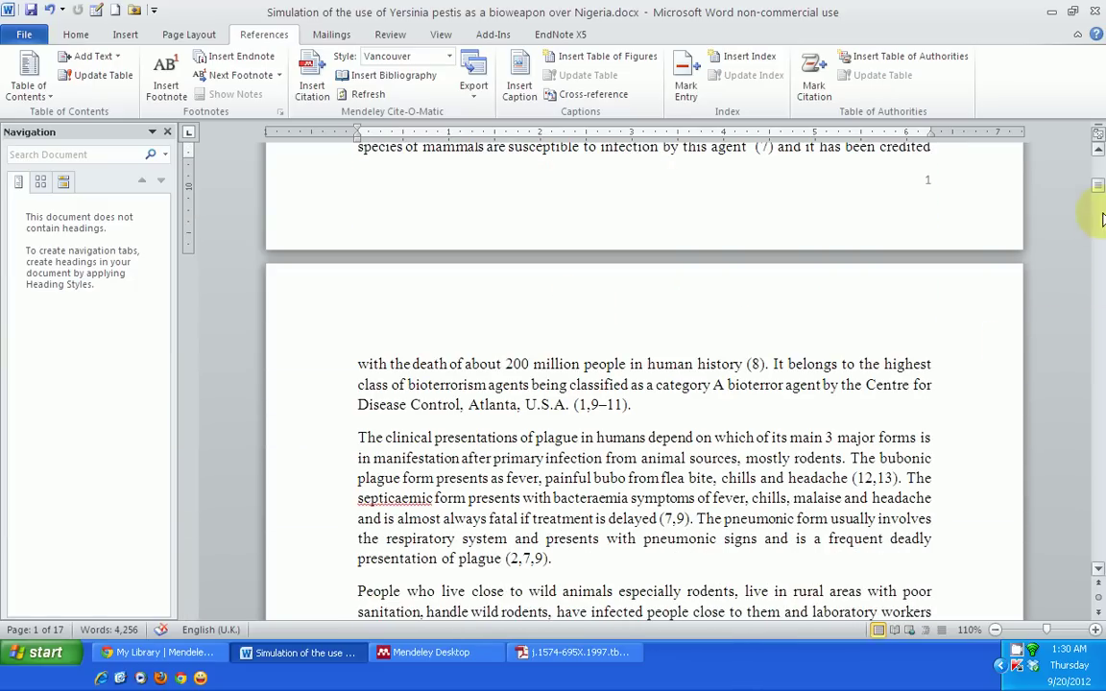
{"action": "left_click_drag", "start_coordinate": [1097, 182], "coordinate": [1100, 494]}
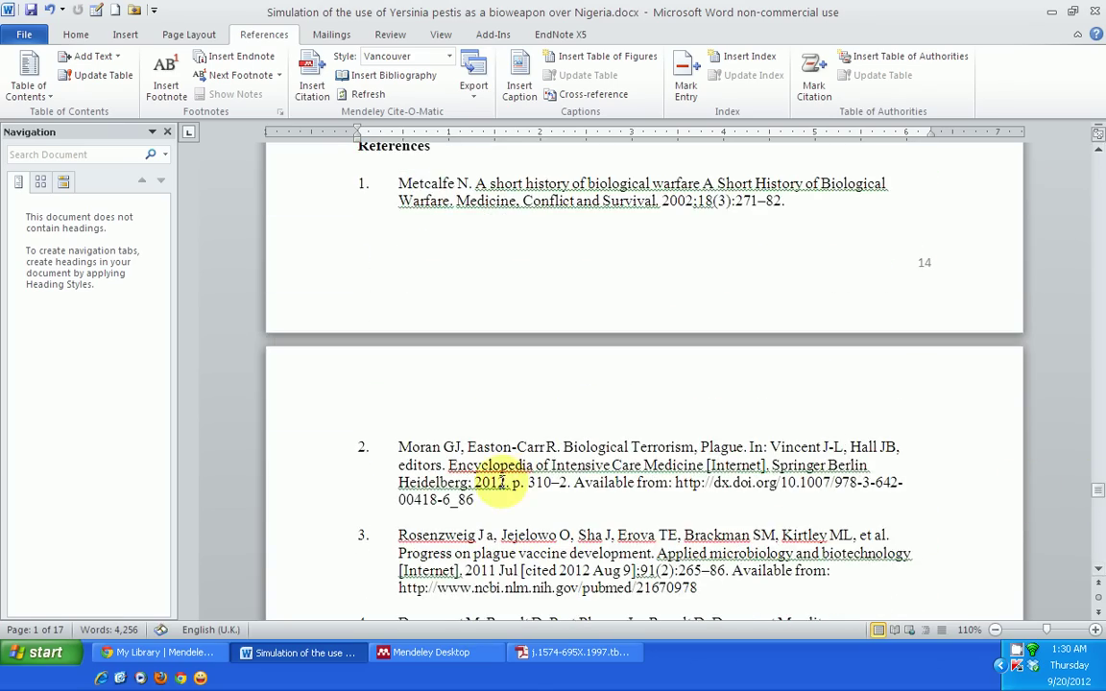
Scroll back up slightly and open the Mendeley Style list to look for more styles
{"action": "scroll", "coordinate": [480, 451], "scroll_direction": "up", "scroll_amount": 5}
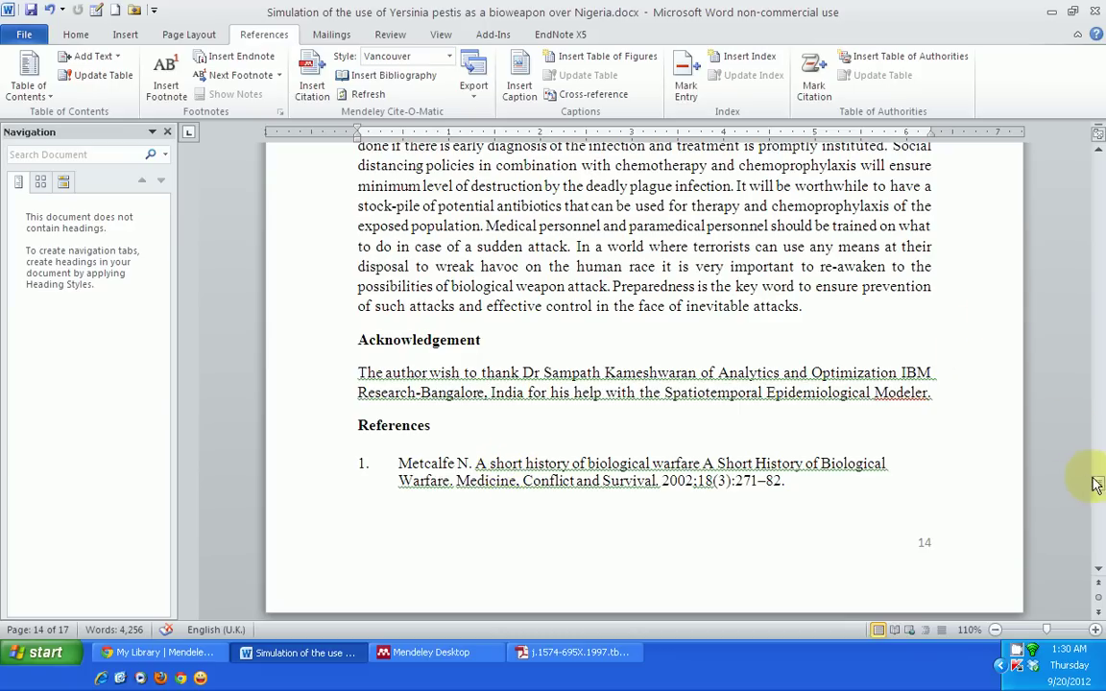
{"action": "scroll", "coordinate": [729, 307], "scroll_direction": "up", "scroll_amount": 1}
{"action": "left_click", "coordinate": [449, 57]}
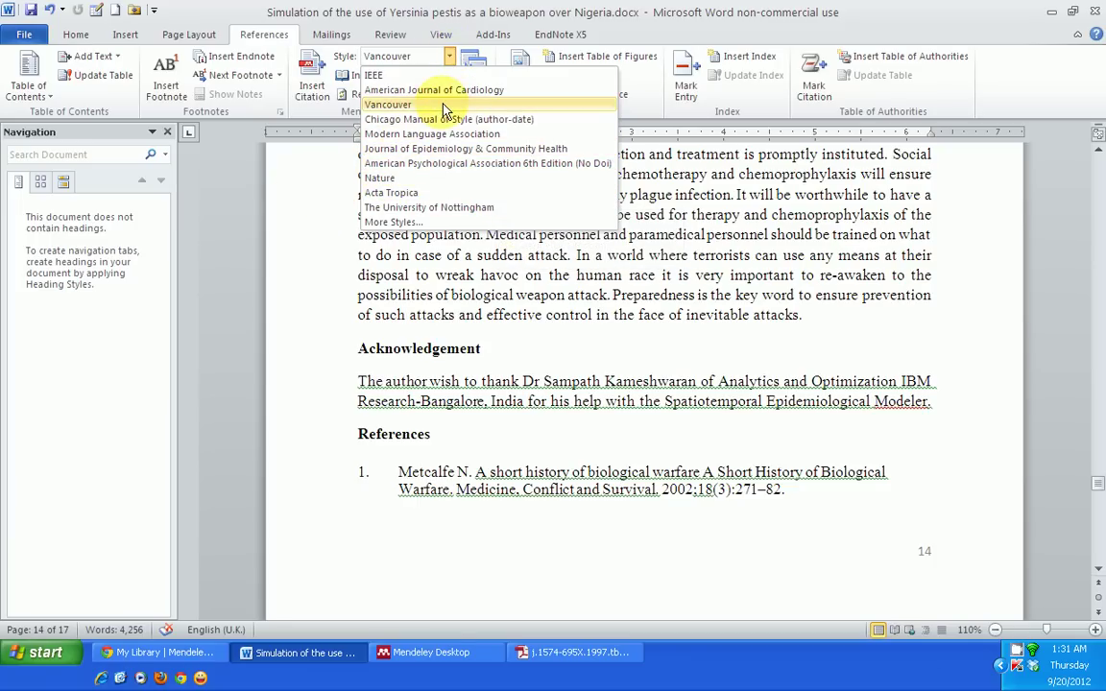
Bring up Mendeley's Select Citation Style chooser via More Styles and scroll its Installed list
{"action": "left_click", "coordinate": [401, 223]}
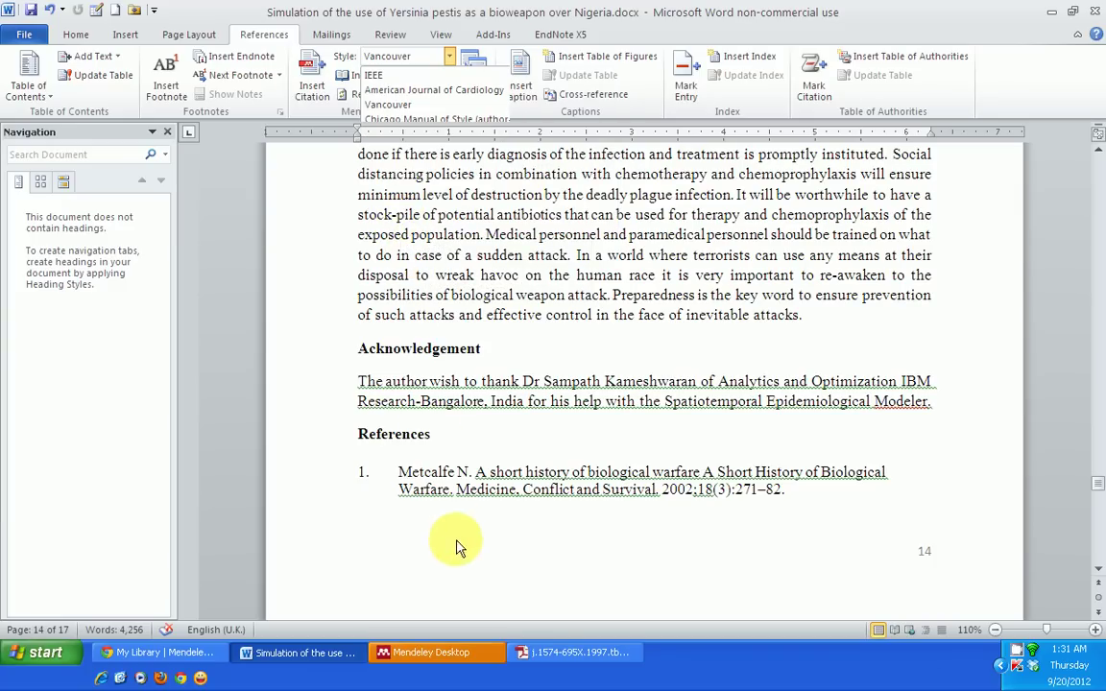
{"action": "left_click", "coordinate": [420, 652]}
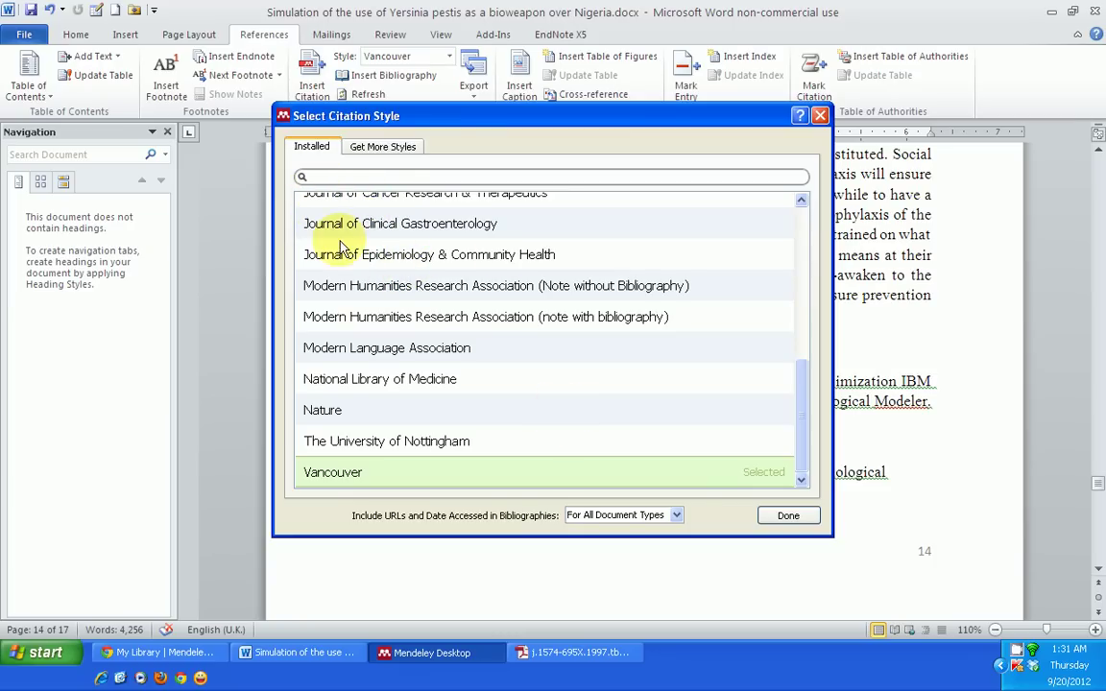
{"action": "left_click_drag", "start_coordinate": [803, 370], "coordinate": [802, 222]}
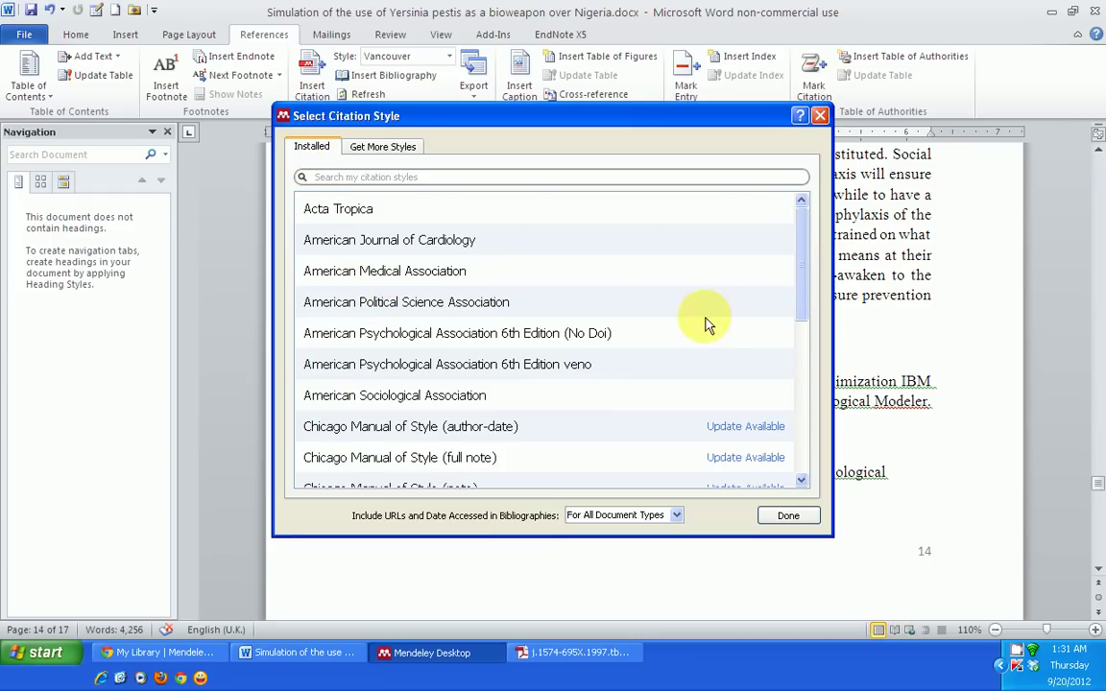
{"action": "mouse_move", "coordinate": [804, 291]}
{"action": "left_mouse_down"}
{"action": "mouse_move", "coordinate": [806, 454]}
{"action": "mouse_move", "coordinate": [790, 289]}
{"action": "left_mouse_up"}
{"action": "mouse_move", "coordinate": [797, 246]}
{"action": "left_mouse_down"}
{"action": "mouse_move", "coordinate": [805, 439]}
{"action": "mouse_move", "coordinate": [804, 249]}
{"action": "left_mouse_up"}
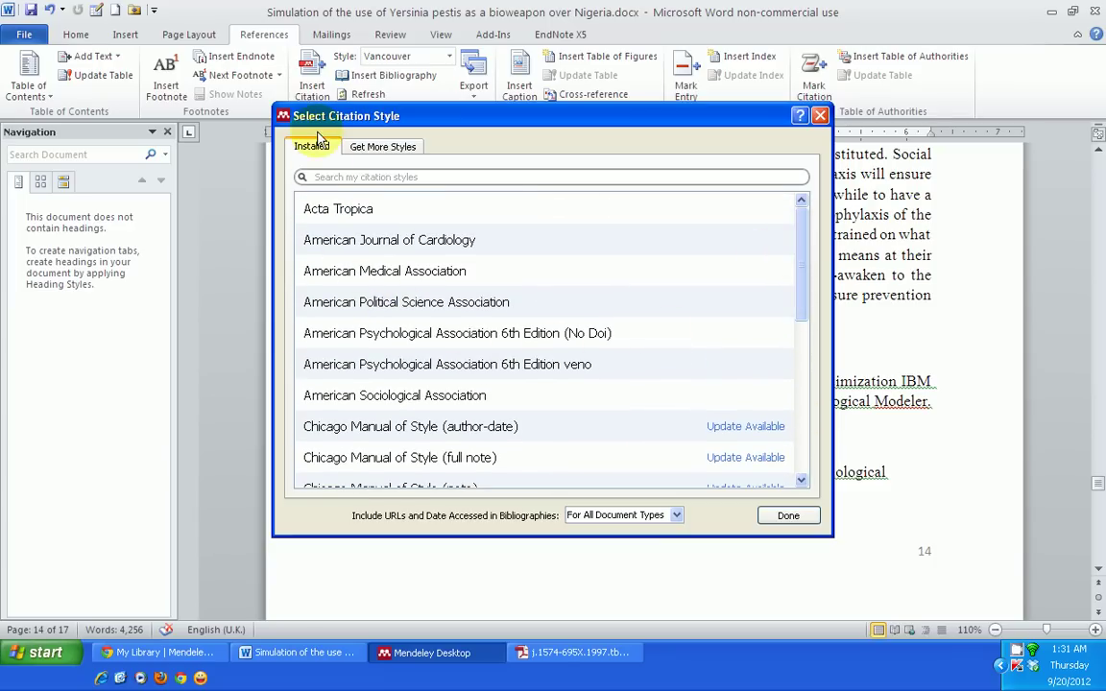
Open Get More Styles and browse down the downloadable citation styles
{"action": "left_click", "coordinate": [383, 149]}
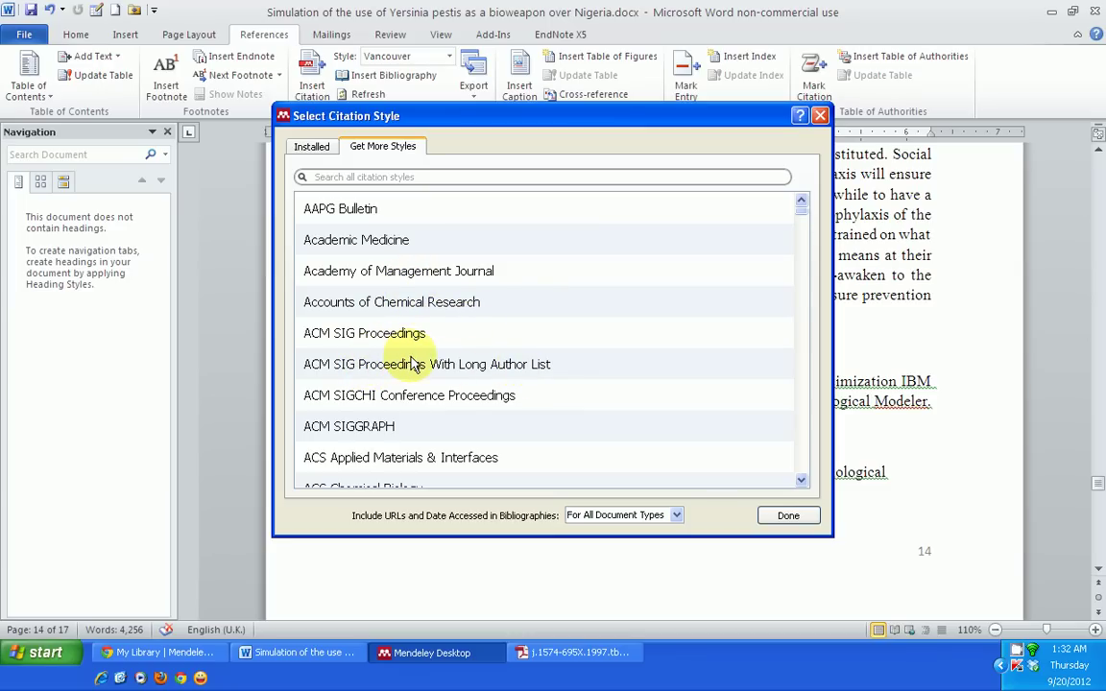
{"action": "scroll", "coordinate": [432, 370], "scroll_direction": "down", "scroll_amount": 3}
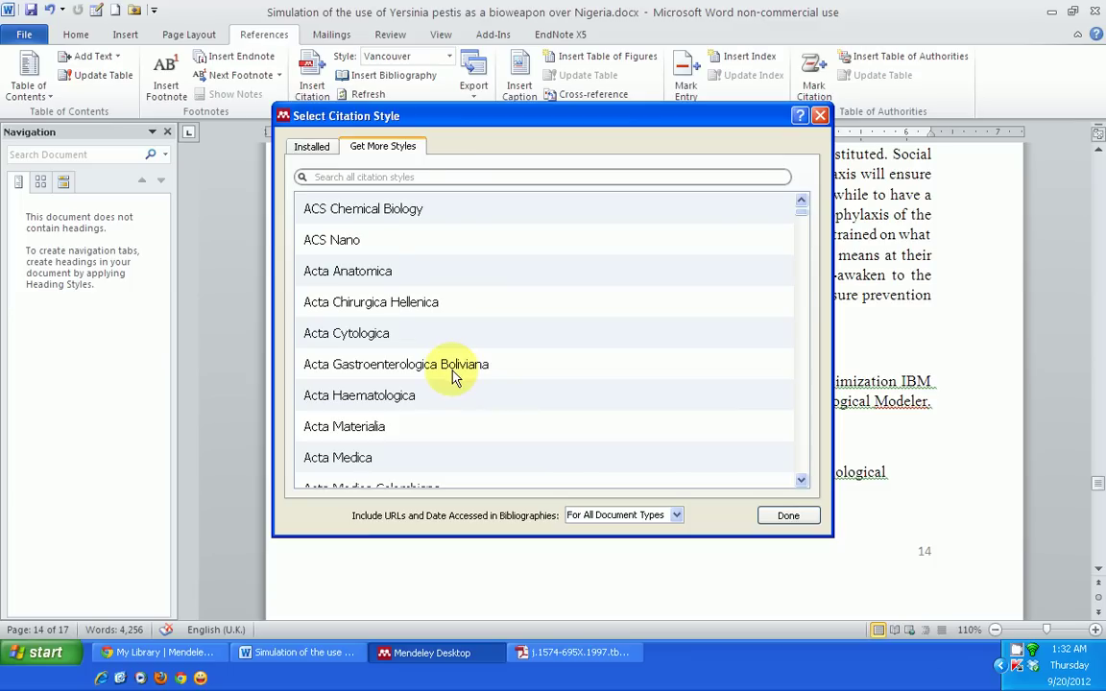
{"action": "scroll", "coordinate": [453, 377], "scroll_direction": "down", "scroll_amount": 2}
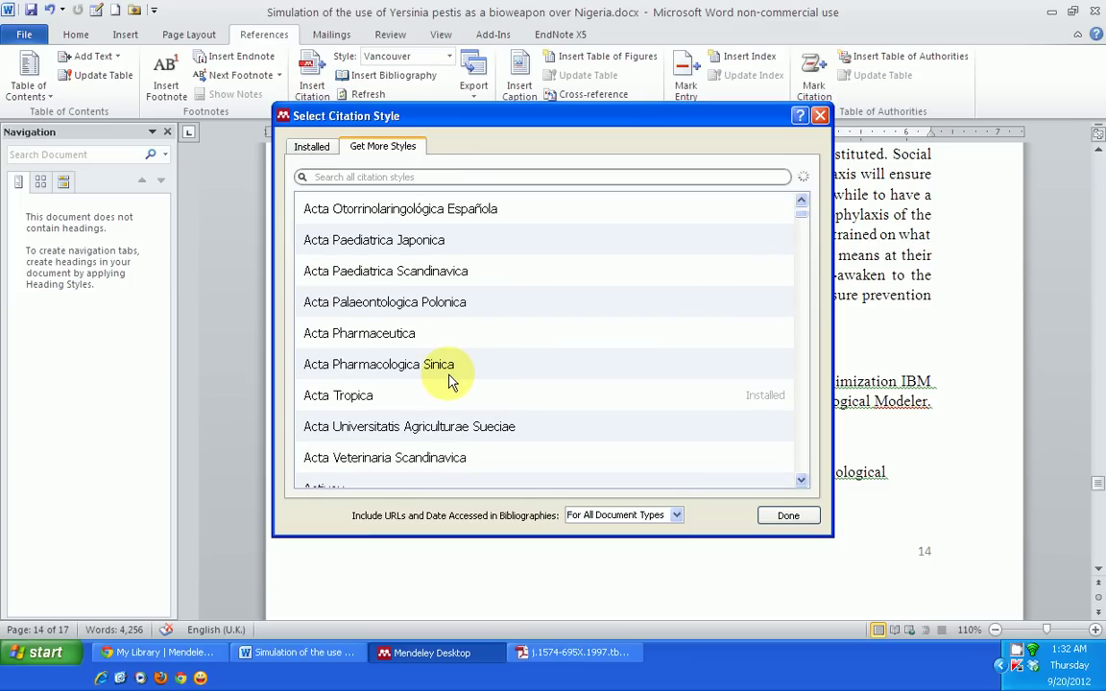
{"action": "scroll", "coordinate": [451, 381], "scroll_direction": "down", "scroll_amount": 3}
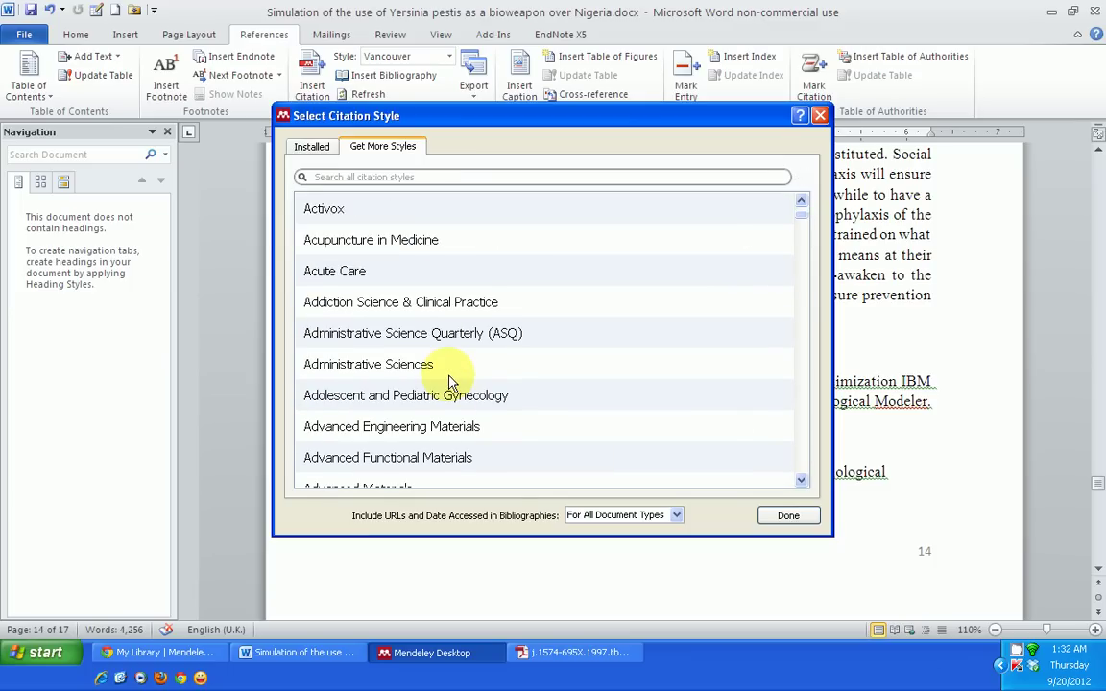
{"action": "scroll", "coordinate": [451, 381], "scroll_direction": "down", "scroll_amount": 12}
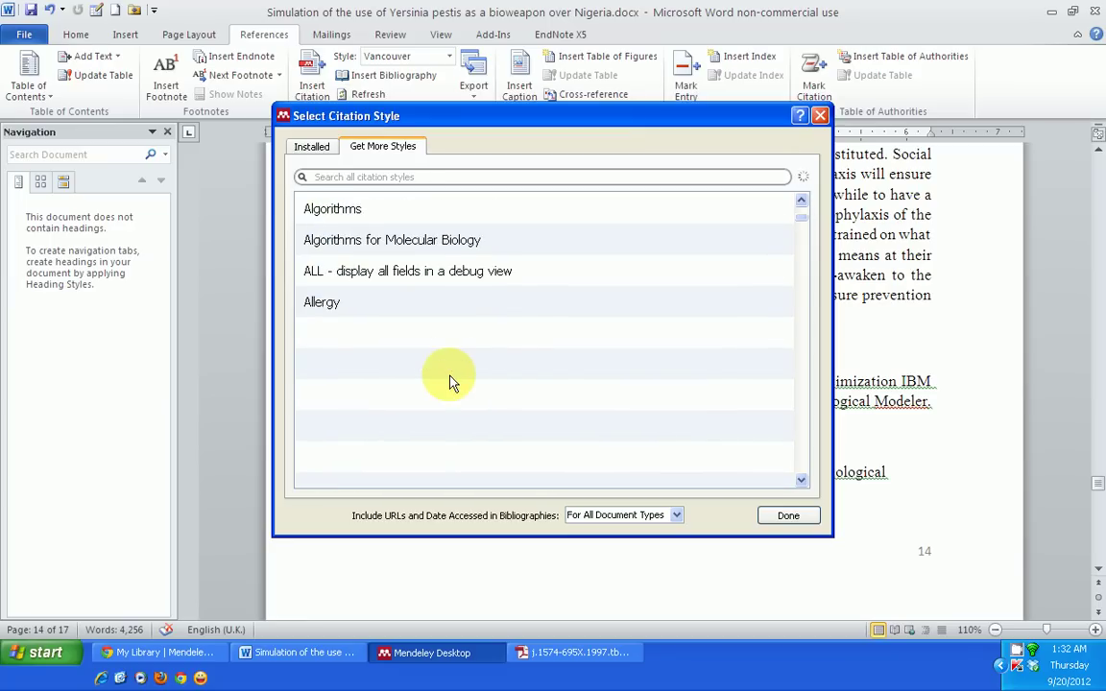
{"action": "scroll", "coordinate": [451, 381], "scroll_direction": "down", "scroll_amount": 7}
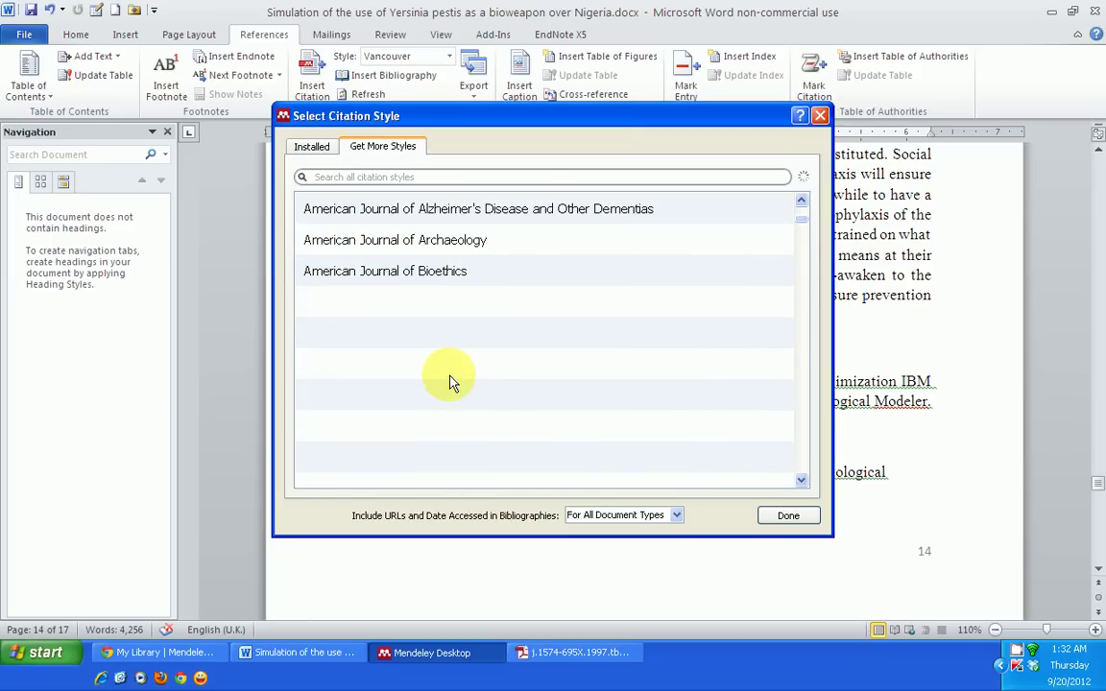
{"action": "scroll", "coordinate": [451, 381], "scroll_direction": "down", "scroll_amount": 8}
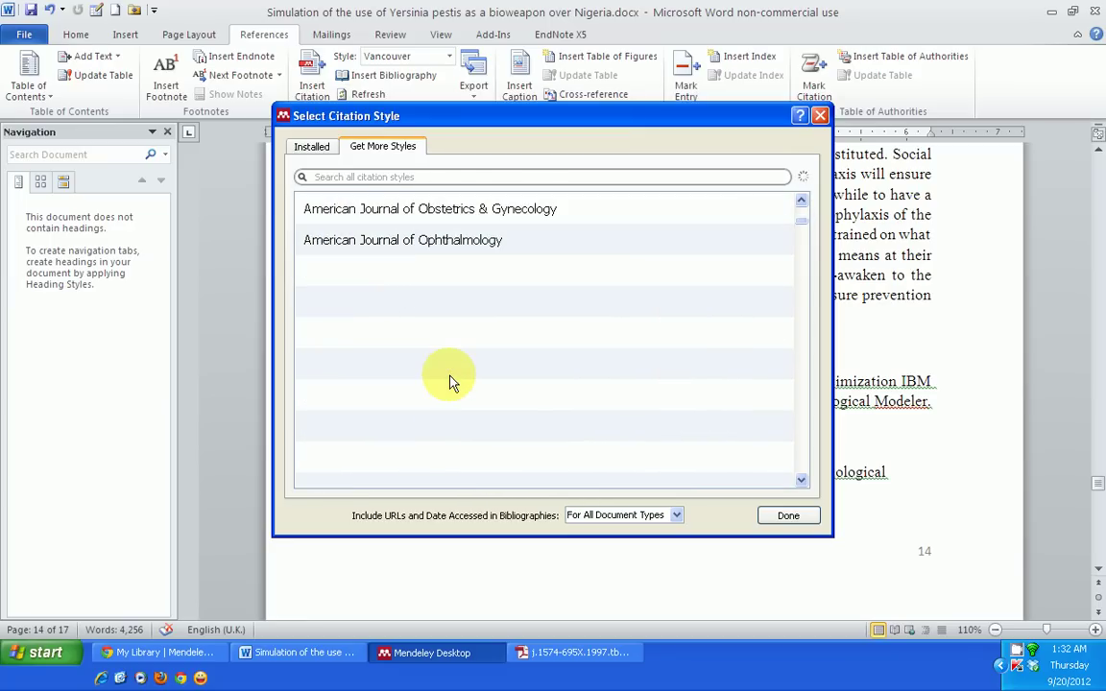
{"action": "scroll", "coordinate": [451, 381], "scroll_direction": "down", "scroll_amount": 8}
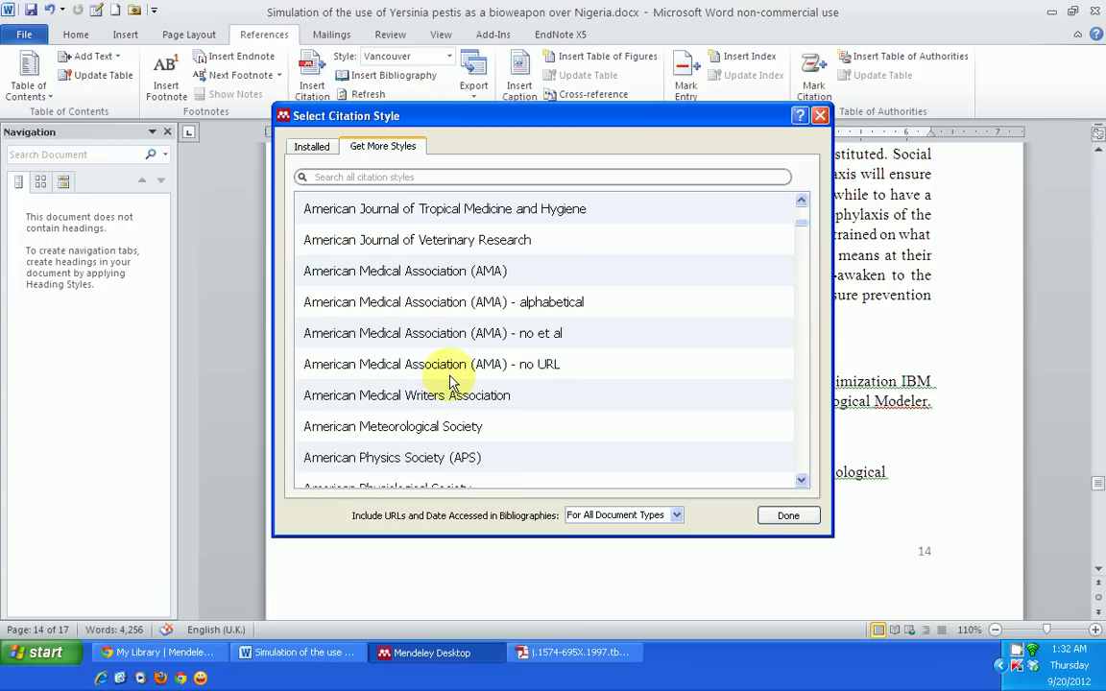
{"action": "scroll", "coordinate": [451, 381], "scroll_direction": "down", "scroll_amount": 7}
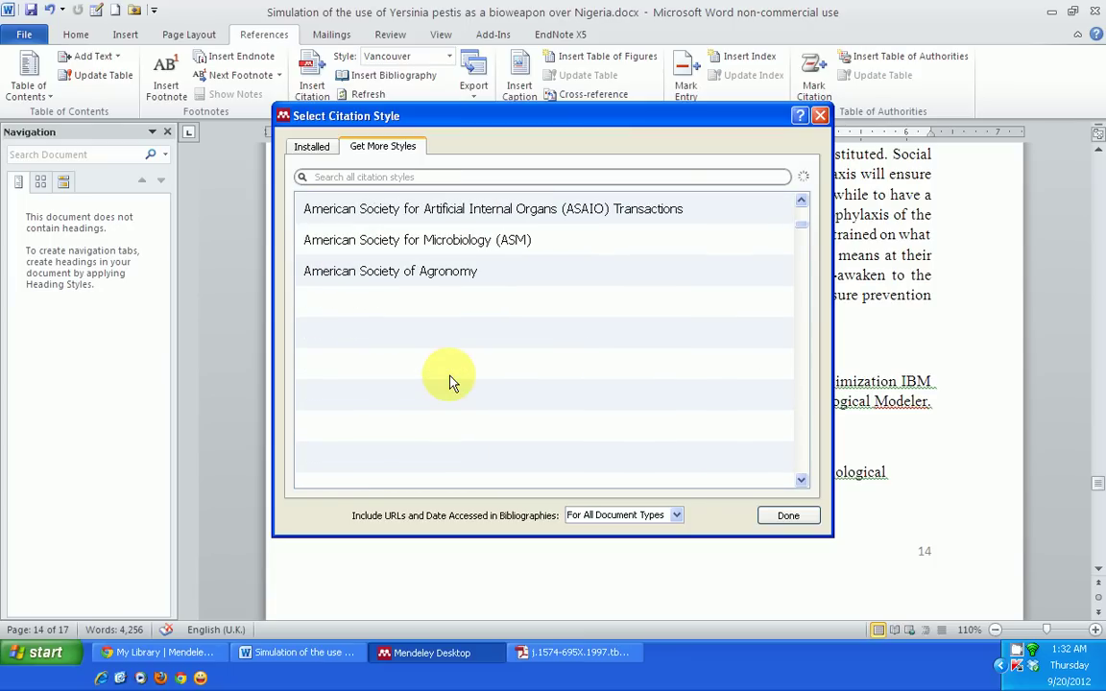
{"action": "scroll", "coordinate": [451, 381], "scroll_direction": "down", "scroll_amount": 7}
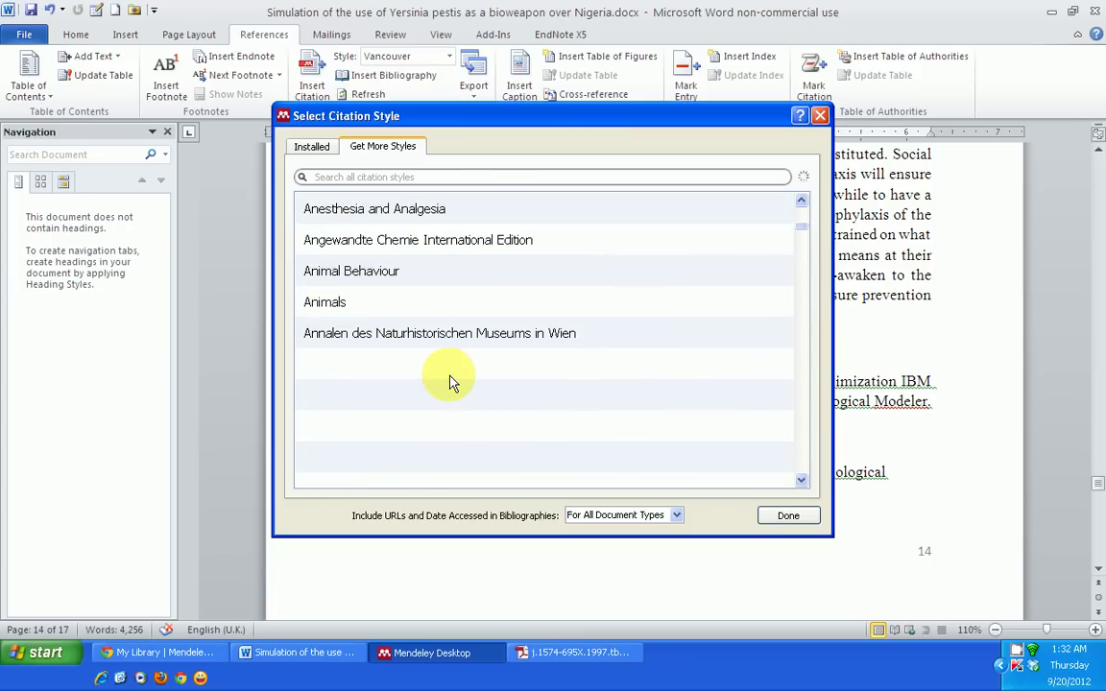
{"action": "scroll", "coordinate": [451, 381], "scroll_direction": "down", "scroll_amount": 6}
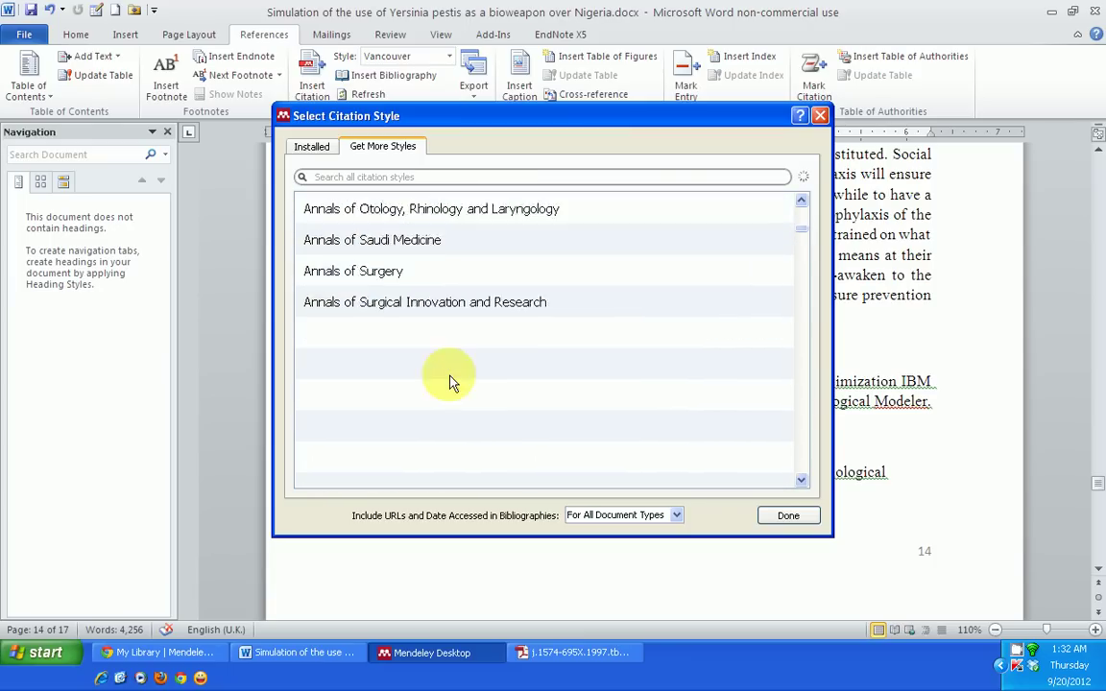
{"action": "scroll", "coordinate": [451, 381], "scroll_direction": "down", "scroll_amount": 3}
{"action": "scroll", "coordinate": [451, 381], "scroll_direction": "down", "scroll_amount": 3}
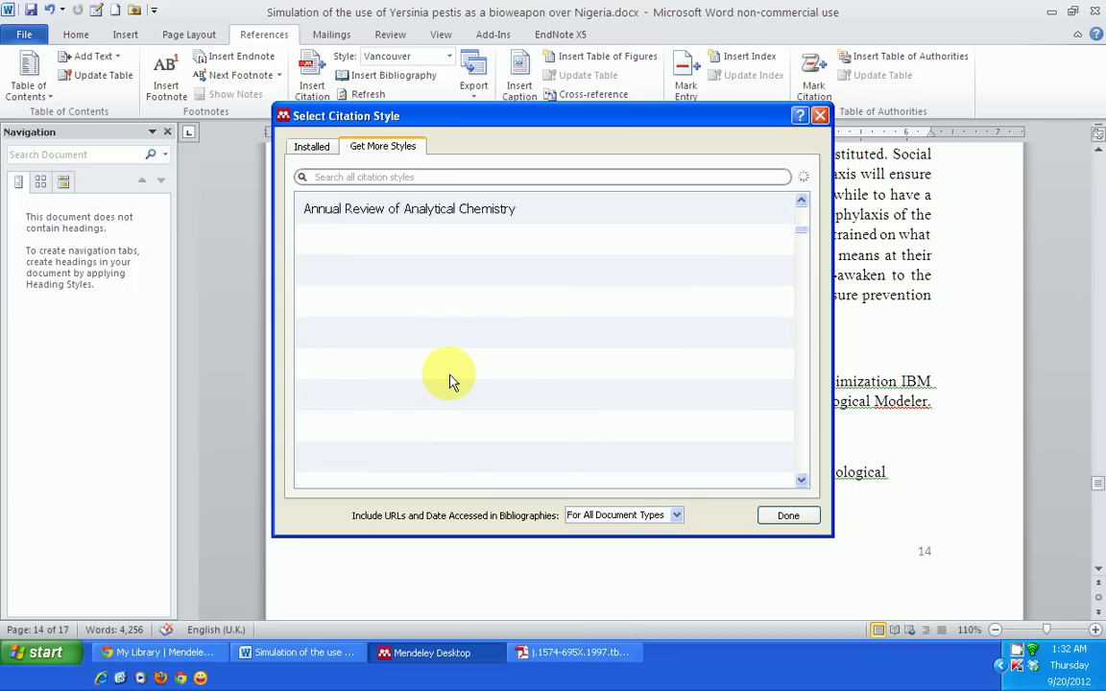
{"action": "scroll", "coordinate": [451, 381], "scroll_direction": "down", "scroll_amount": 1}
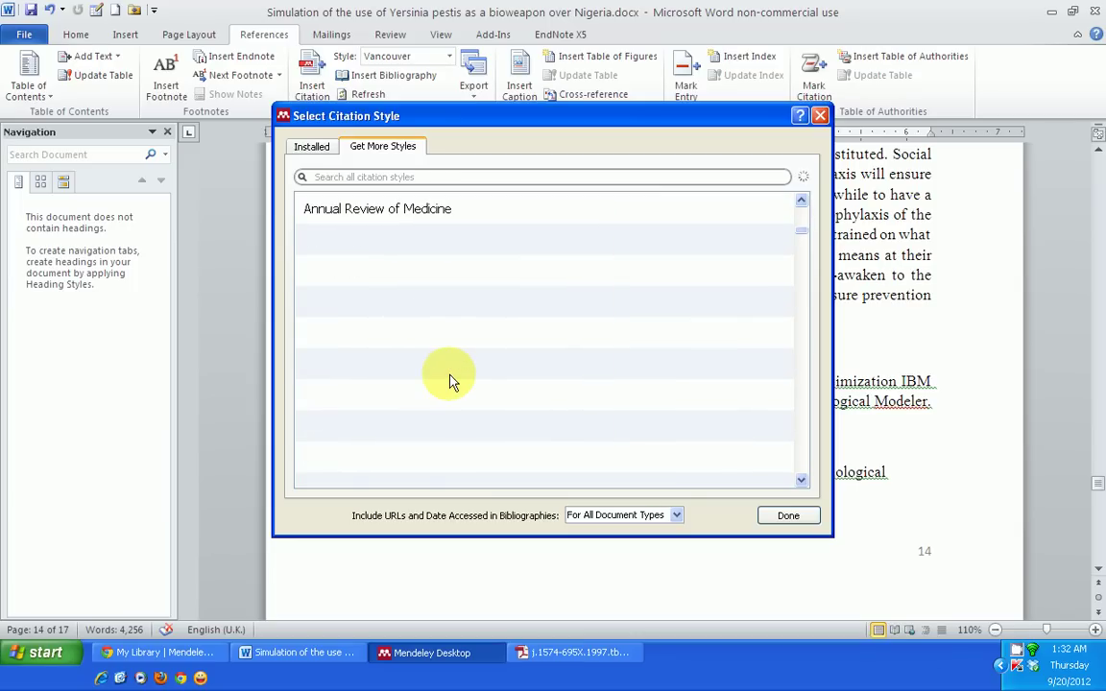
{"action": "scroll", "coordinate": [451, 381], "scroll_direction": "down", "scroll_amount": 1}
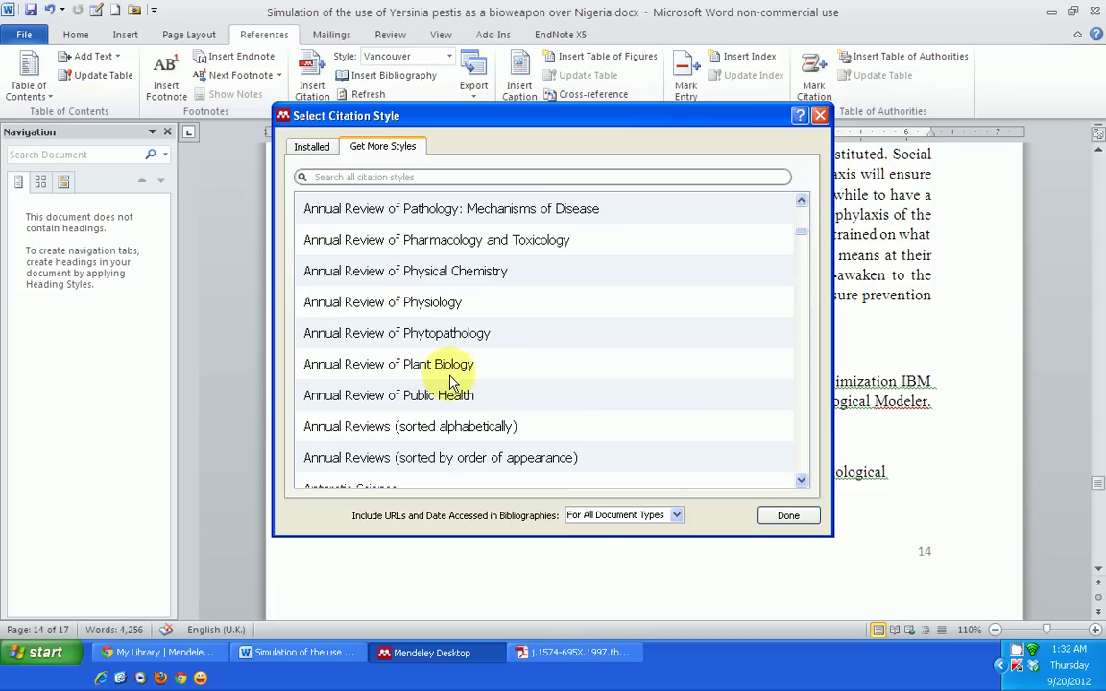
Search the available styles and scroll down to British Journal of Haematology
{"action": "left_click", "coordinate": [333, 177]}
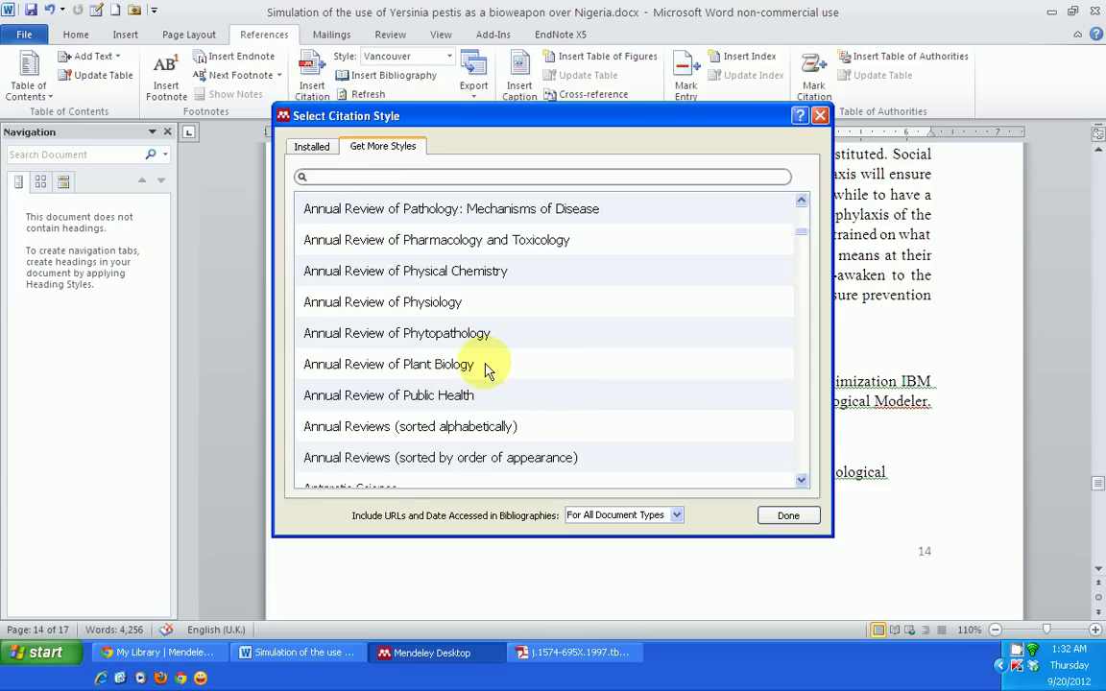
{"action": "left_click", "coordinate": [485, 300]}
{"action": "scroll", "coordinate": [492, 382], "scroll_direction": "down", "scroll_amount": 4}
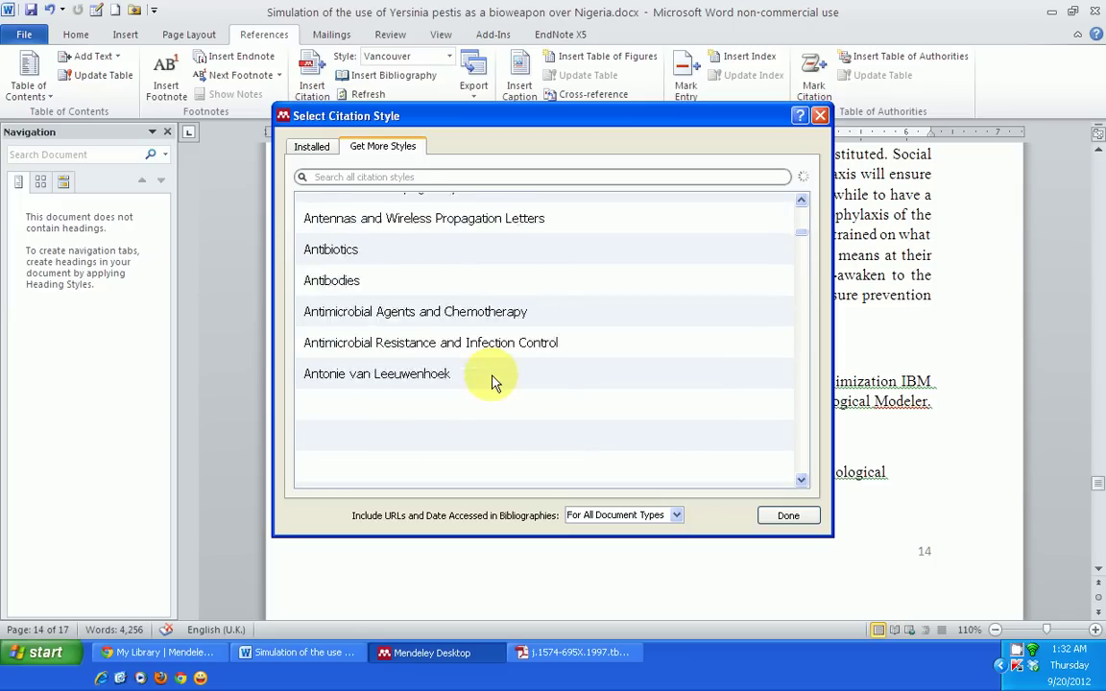
{"action": "scroll", "coordinate": [491, 382], "scroll_direction": "down", "scroll_amount": 5}
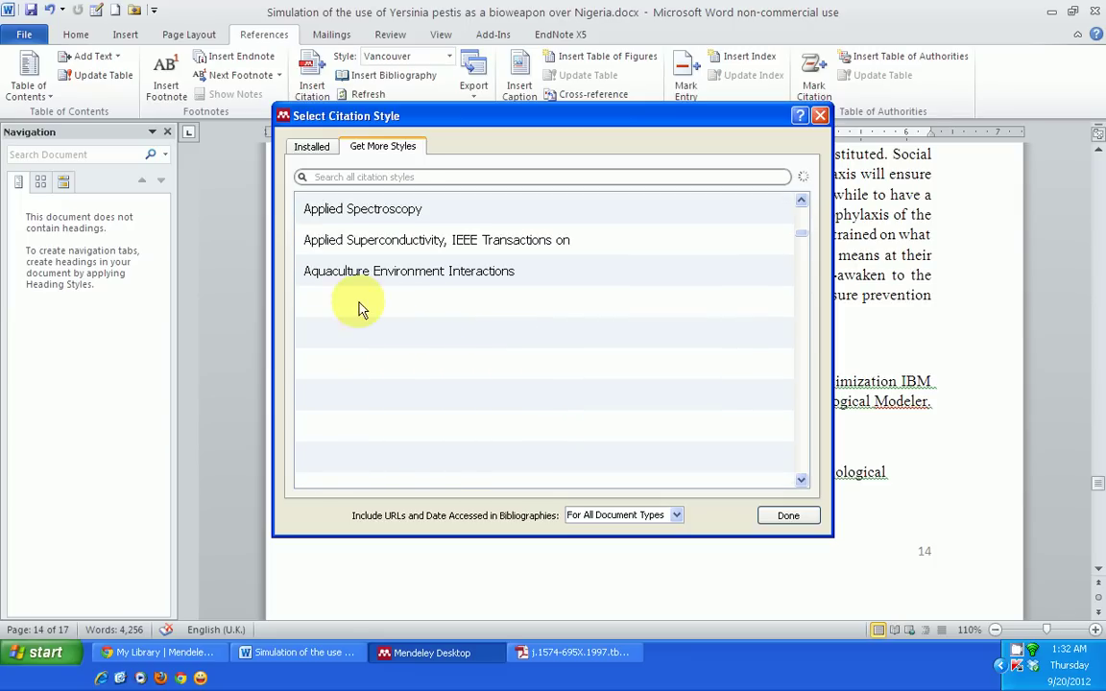
{"action": "scroll", "coordinate": [442, 363], "scroll_direction": "down", "scroll_amount": 1}
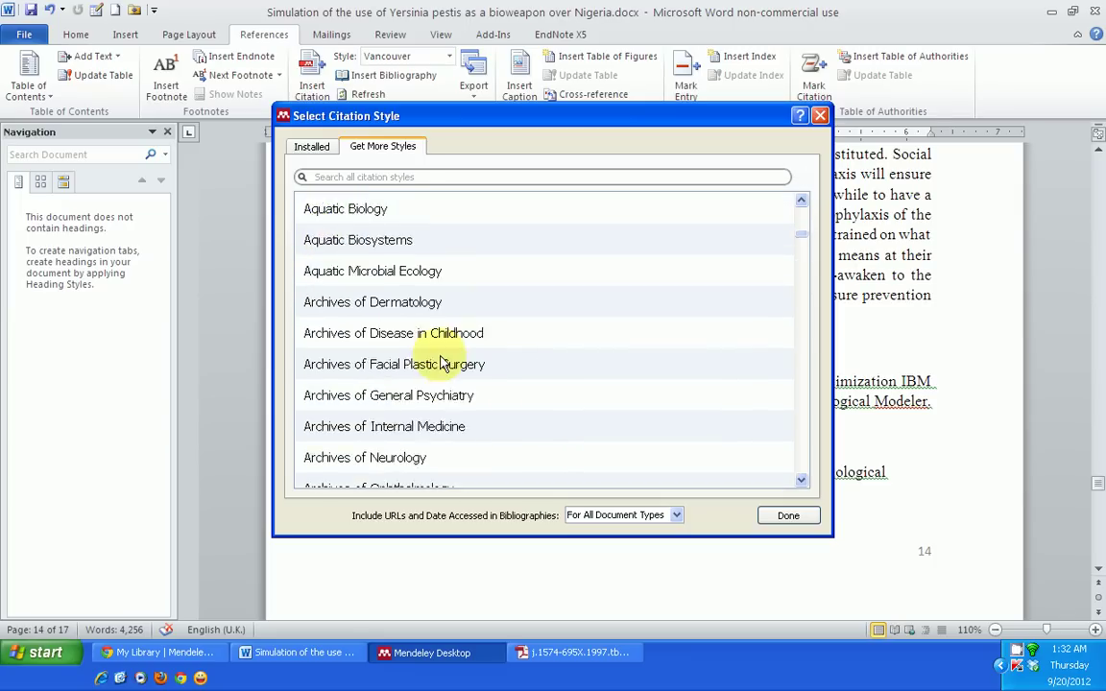
{"action": "scroll", "coordinate": [436, 360], "scroll_direction": "down", "scroll_amount": 12}
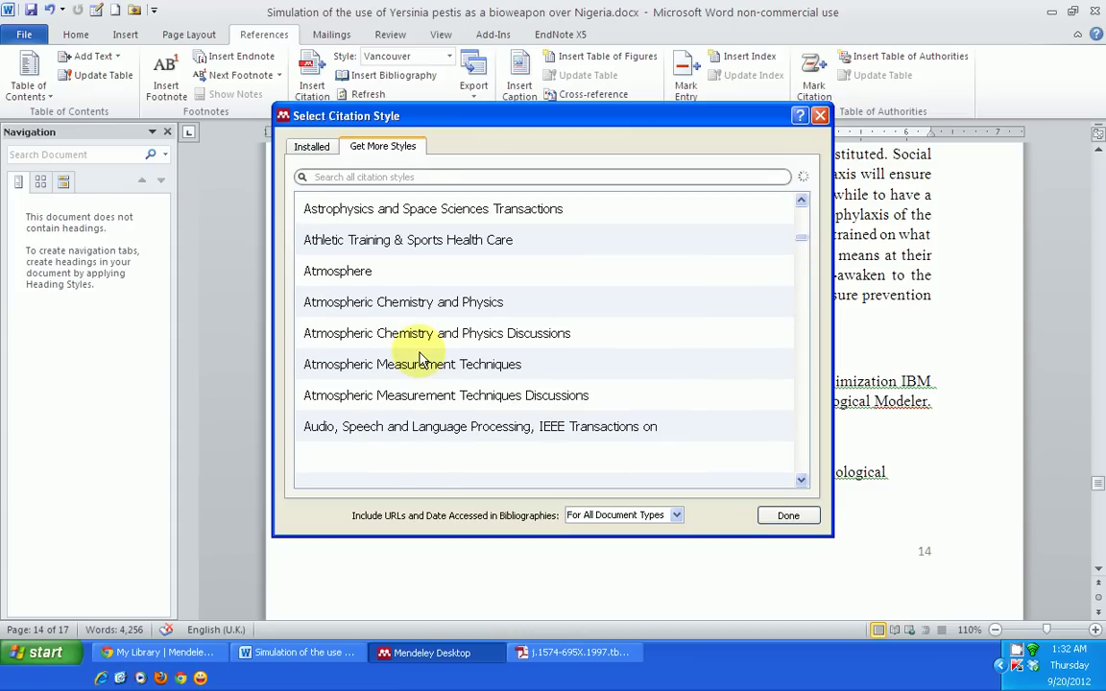
{"action": "scroll", "coordinate": [506, 369], "scroll_direction": "down", "scroll_amount": 3}
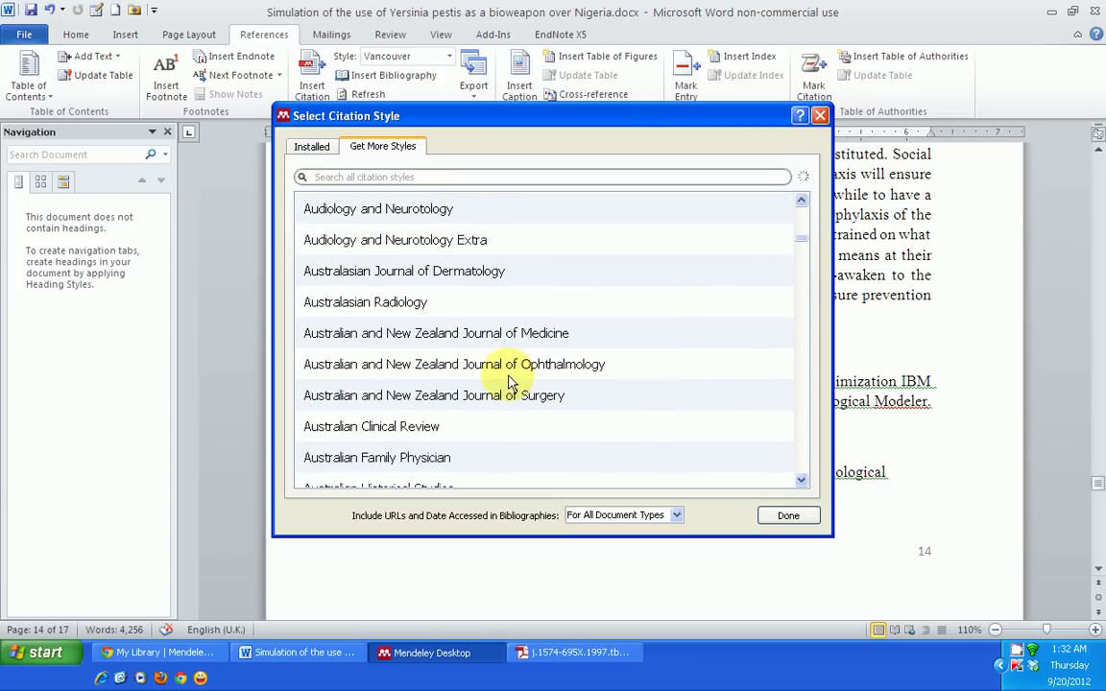
{"action": "scroll", "coordinate": [503, 372], "scroll_direction": "down", "scroll_amount": 1}
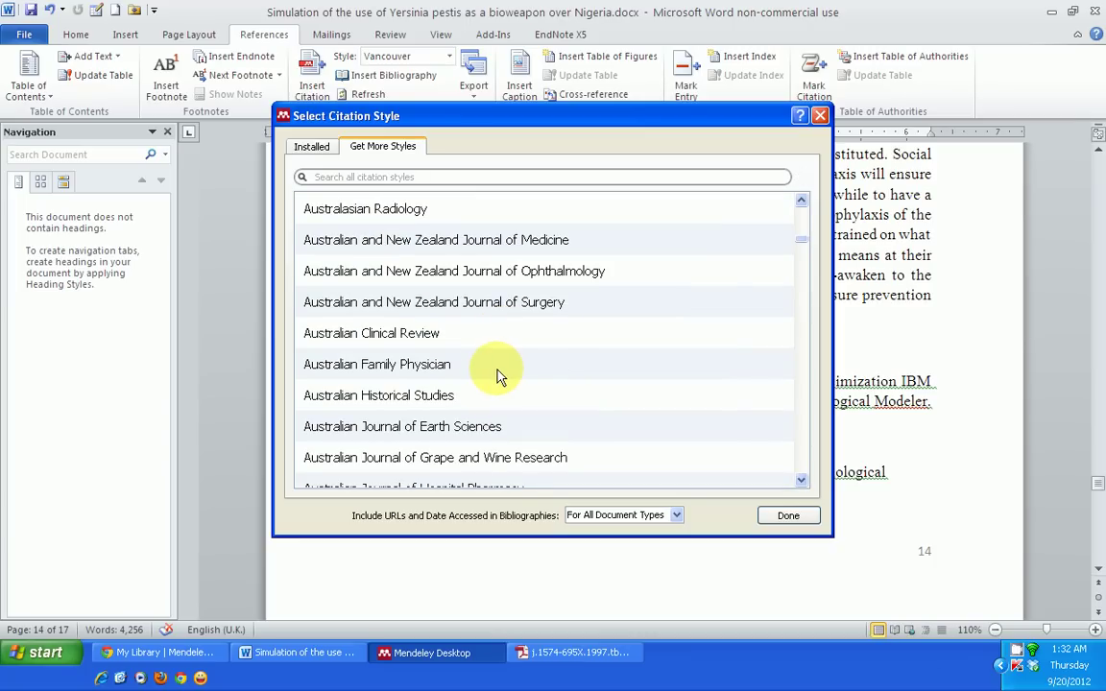
{"action": "scroll", "coordinate": [499, 374], "scroll_direction": "down", "scroll_amount": 4}
{"action": "scroll", "coordinate": [494, 379], "scroll_direction": "down", "scroll_amount": 5}
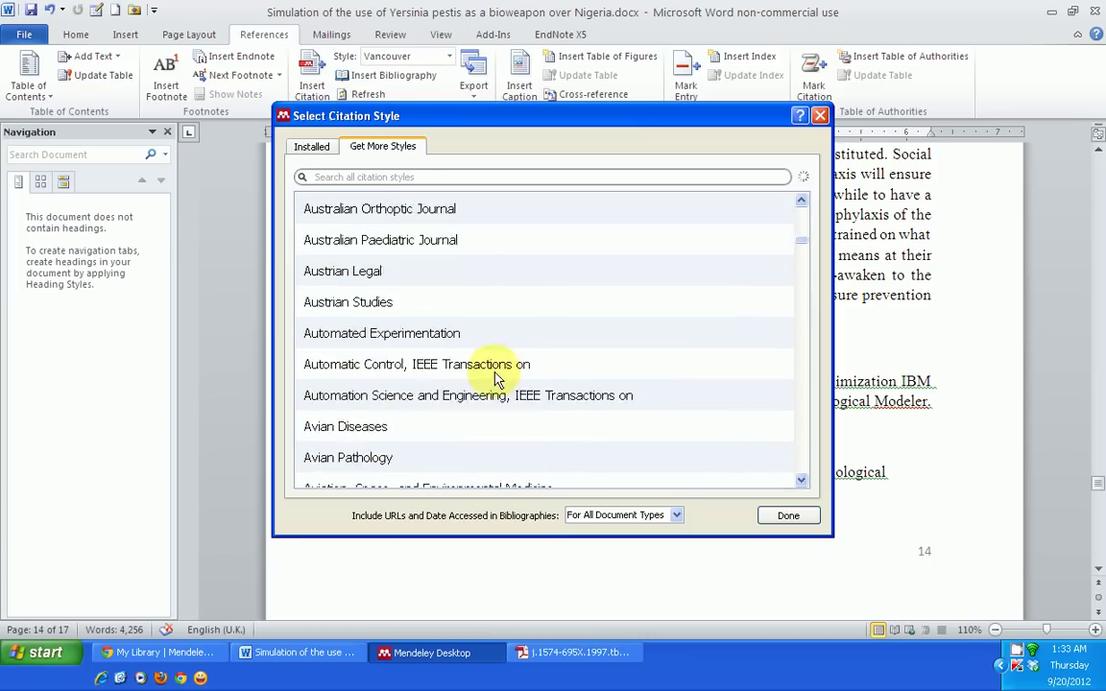
{"action": "scroll", "coordinate": [494, 382], "scroll_direction": "down", "scroll_amount": 6}
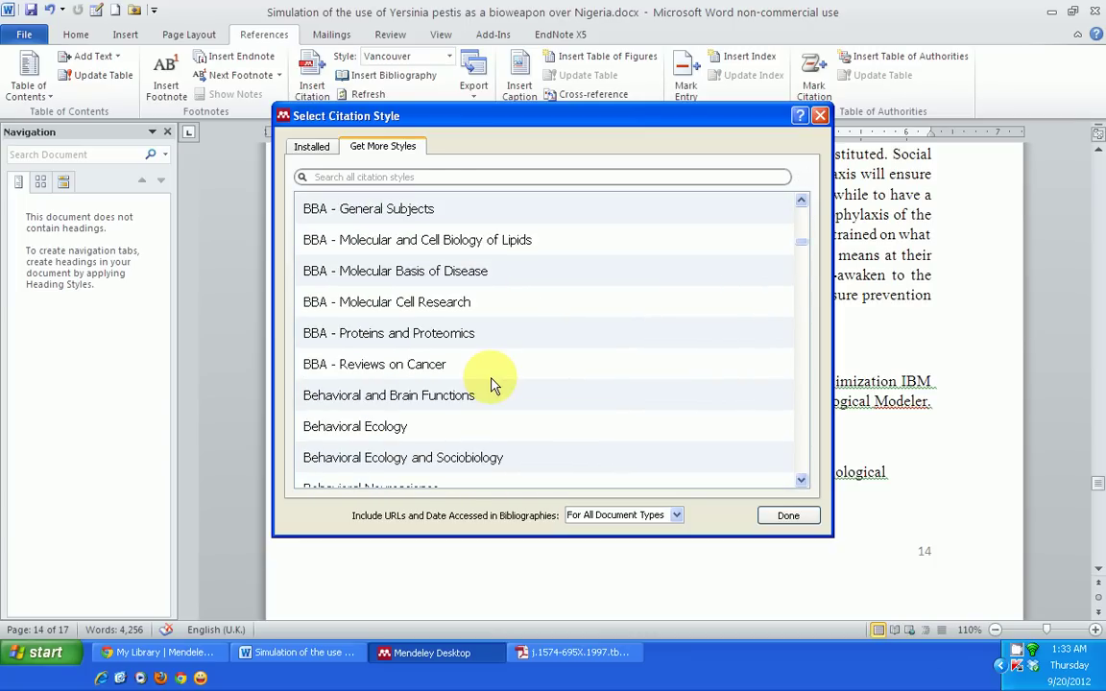
{"action": "scroll", "coordinate": [490, 387], "scroll_direction": "down", "scroll_amount": 6}
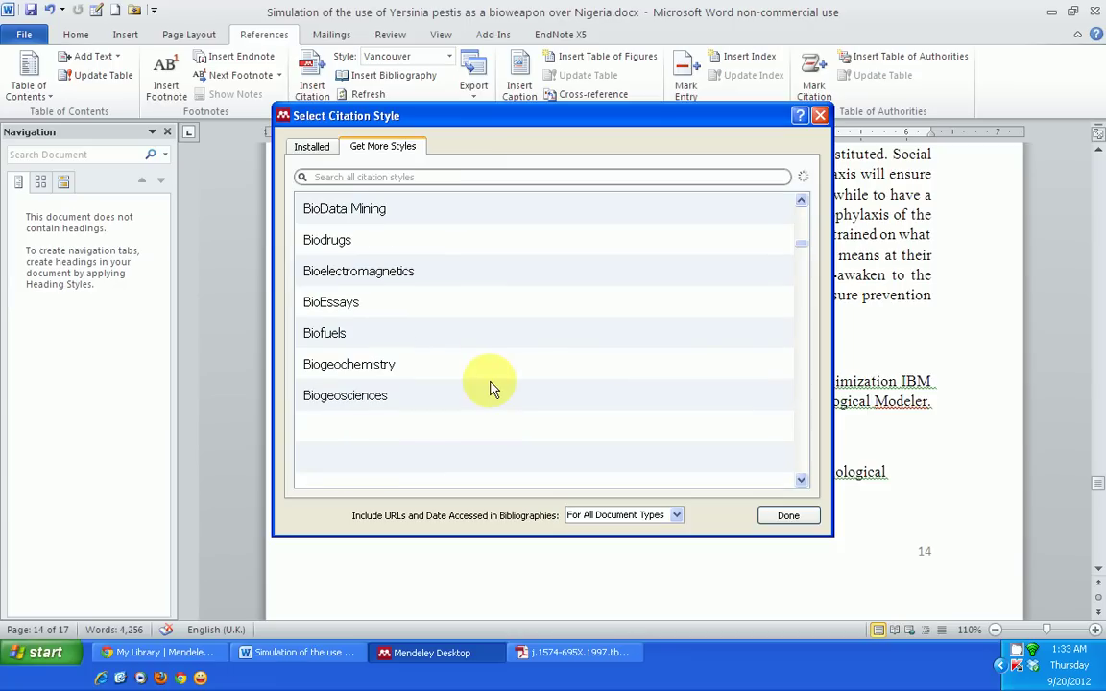
{"action": "scroll", "coordinate": [489, 387], "scroll_direction": "down", "scroll_amount": 7}
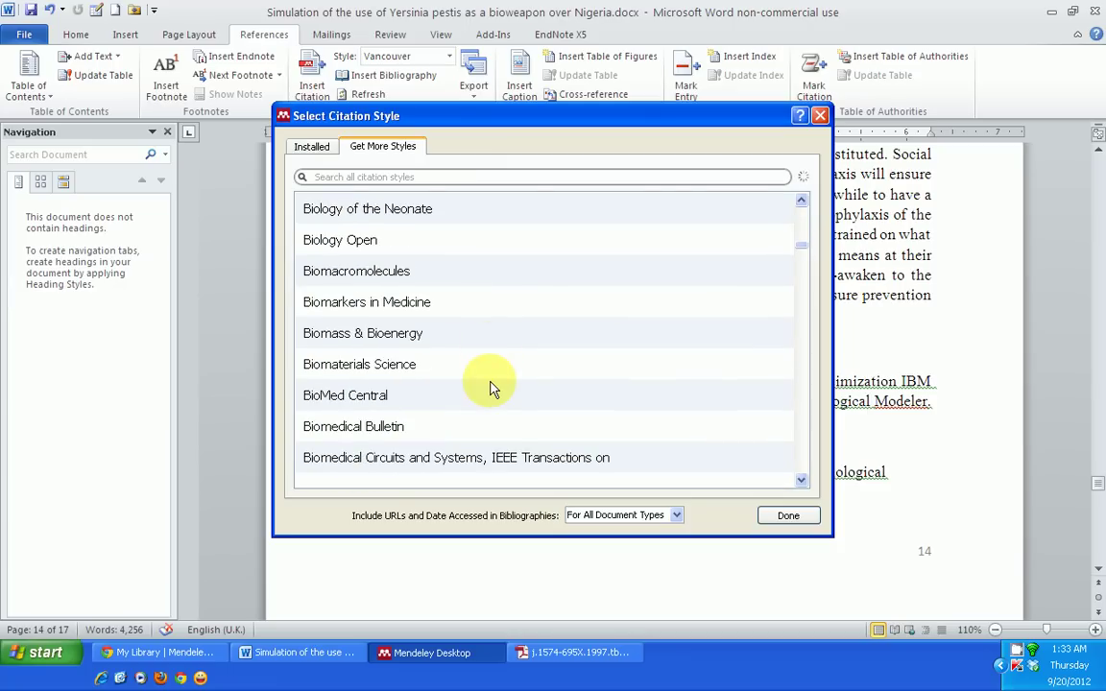
{"action": "scroll", "coordinate": [490, 387], "scroll_direction": "down", "scroll_amount": 6}
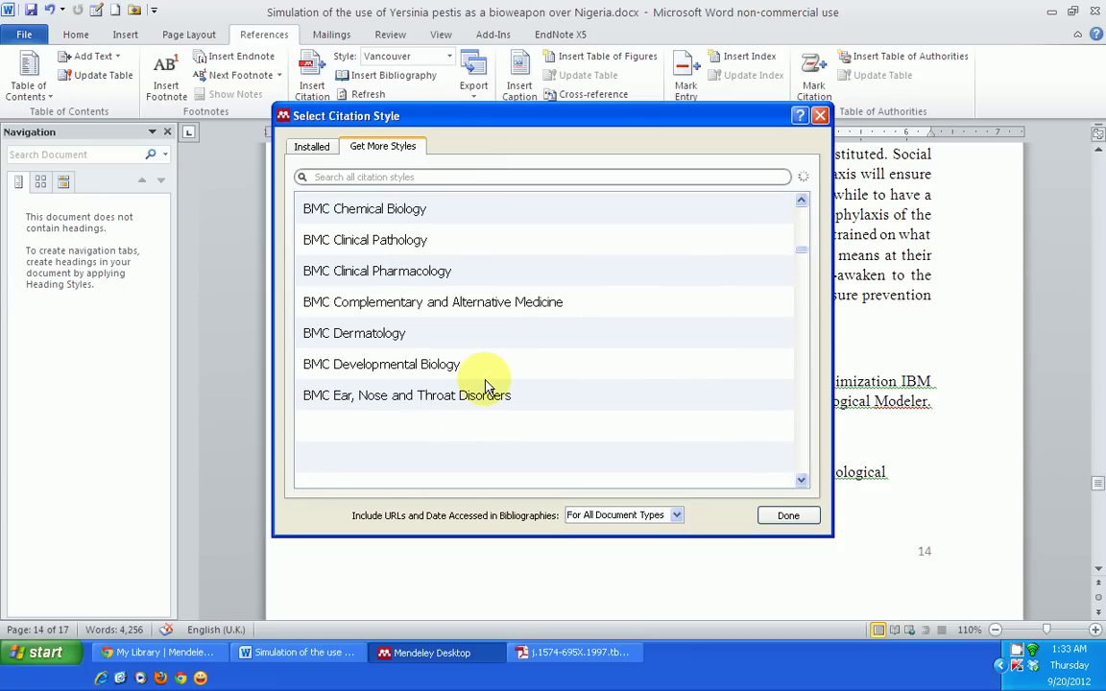
{"action": "scroll", "coordinate": [487, 387], "scroll_direction": "down", "scroll_amount": 3}
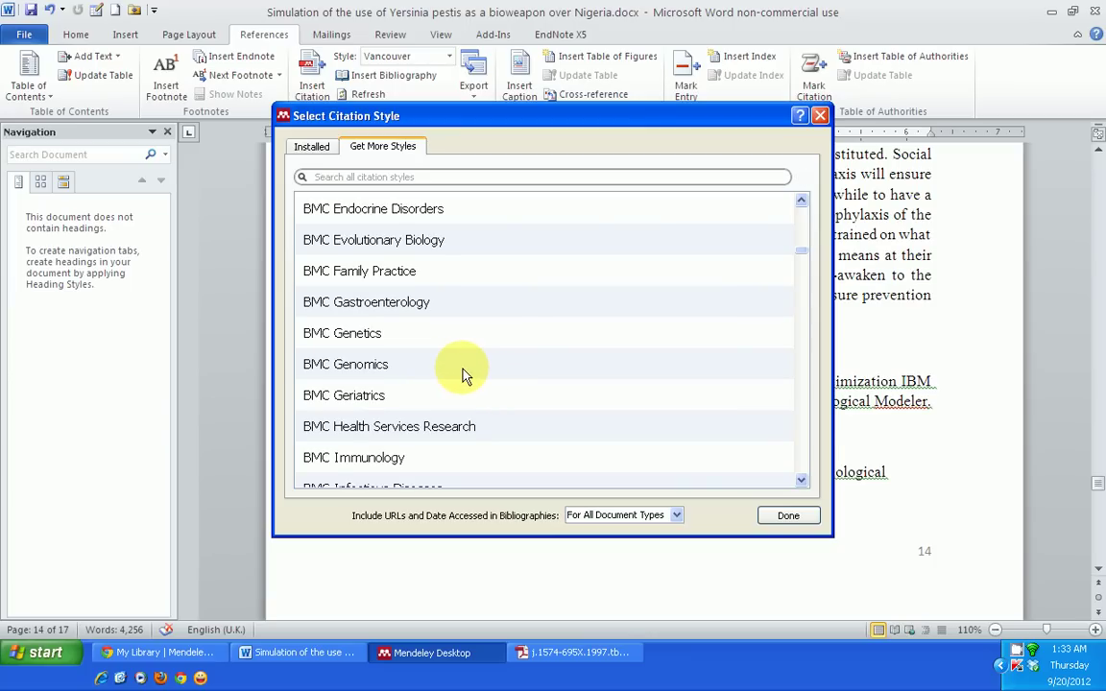
{"action": "scroll", "coordinate": [462, 369], "scroll_direction": "down", "scroll_amount": 3}
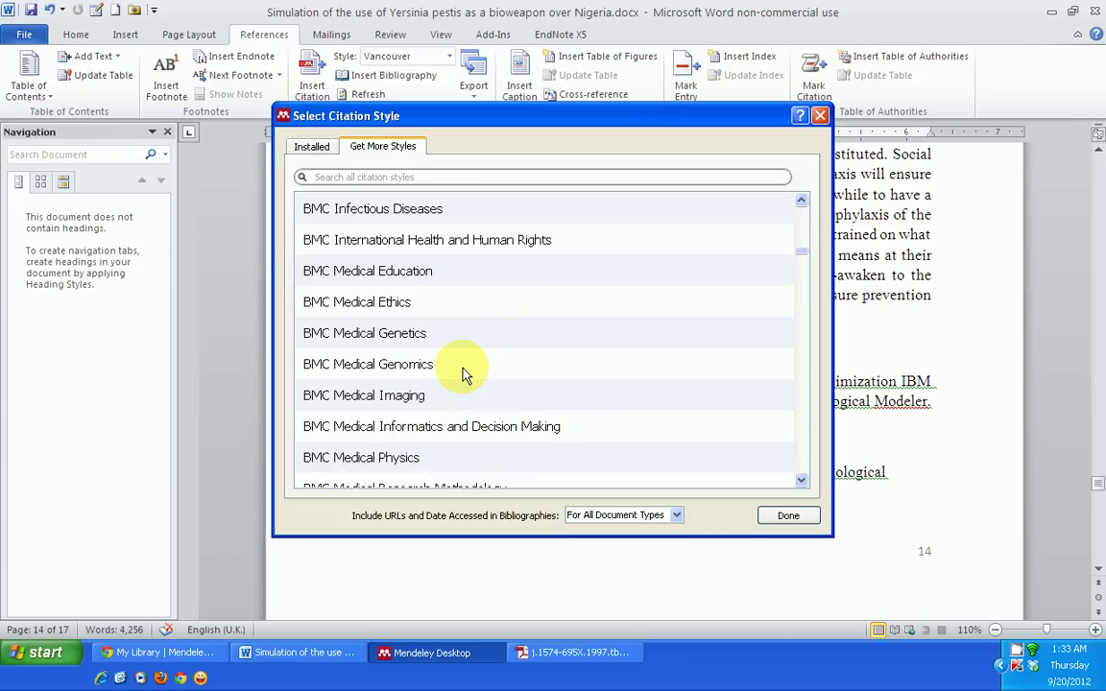
{"action": "scroll", "coordinate": [463, 372], "scroll_direction": "down", "scroll_amount": 3}
{"action": "scroll", "coordinate": [462, 372], "scroll_direction": "down", "scroll_amount": 2}
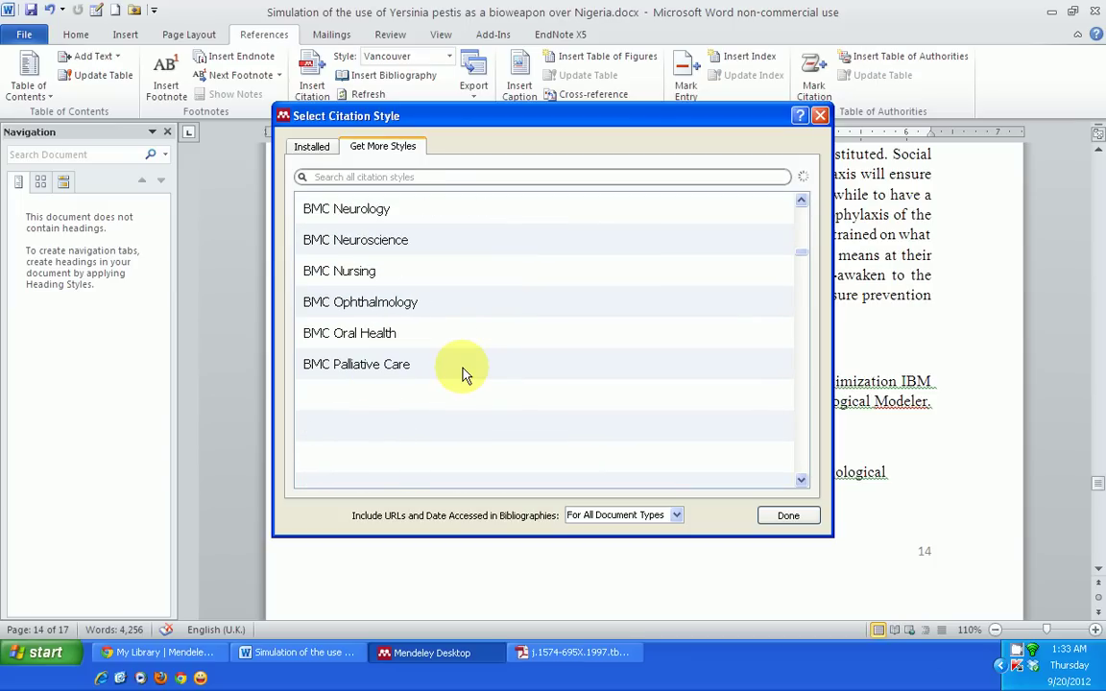
{"action": "scroll", "coordinate": [463, 373], "scroll_direction": "down", "scroll_amount": 2}
{"action": "scroll", "coordinate": [462, 373], "scroll_direction": "down", "scroll_amount": 3}
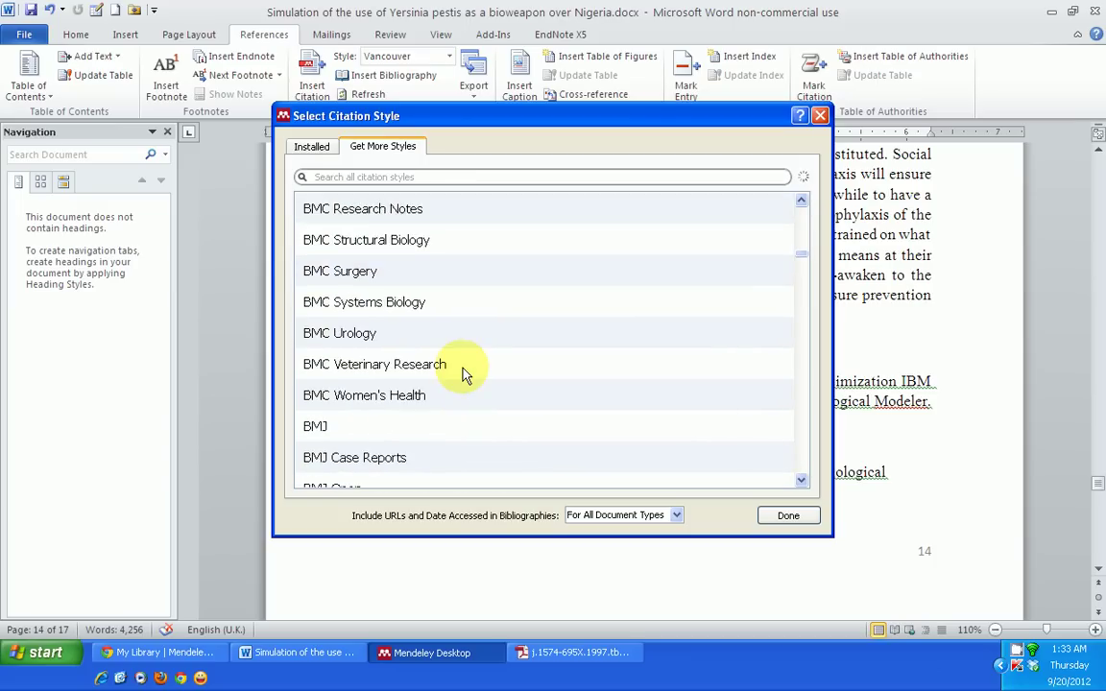
{"action": "scroll", "coordinate": [462, 370], "scroll_direction": "down", "scroll_amount": 3}
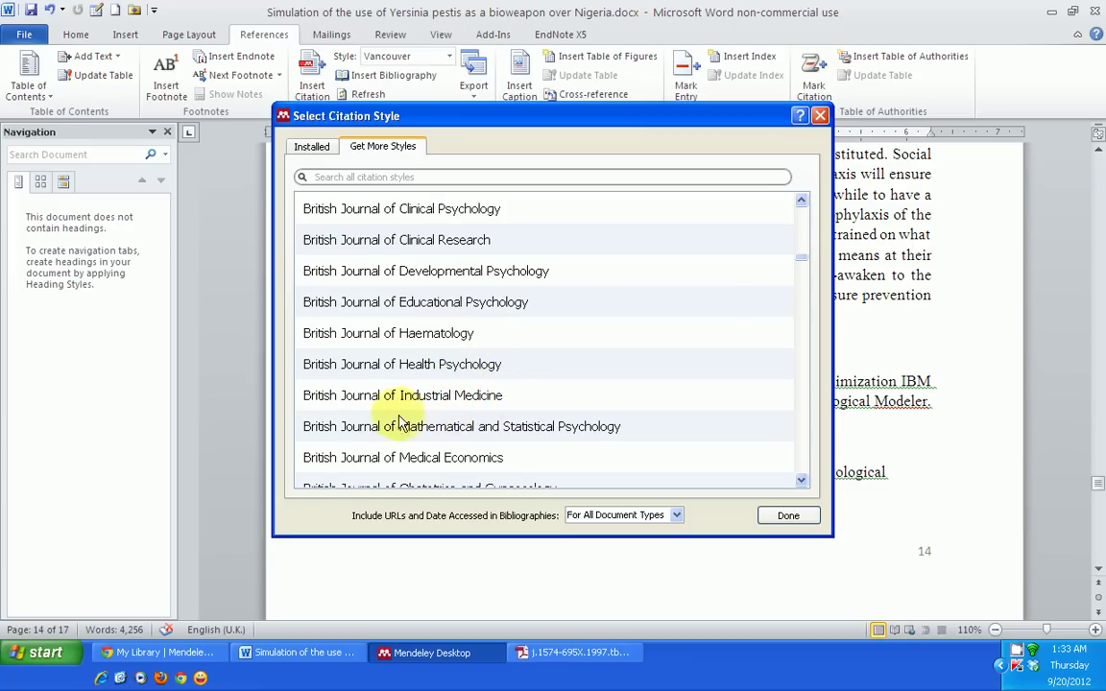
Install the British Journal of Haematology style from the Get More Styles list
{"action": "left_click", "coordinate": [427, 336]}
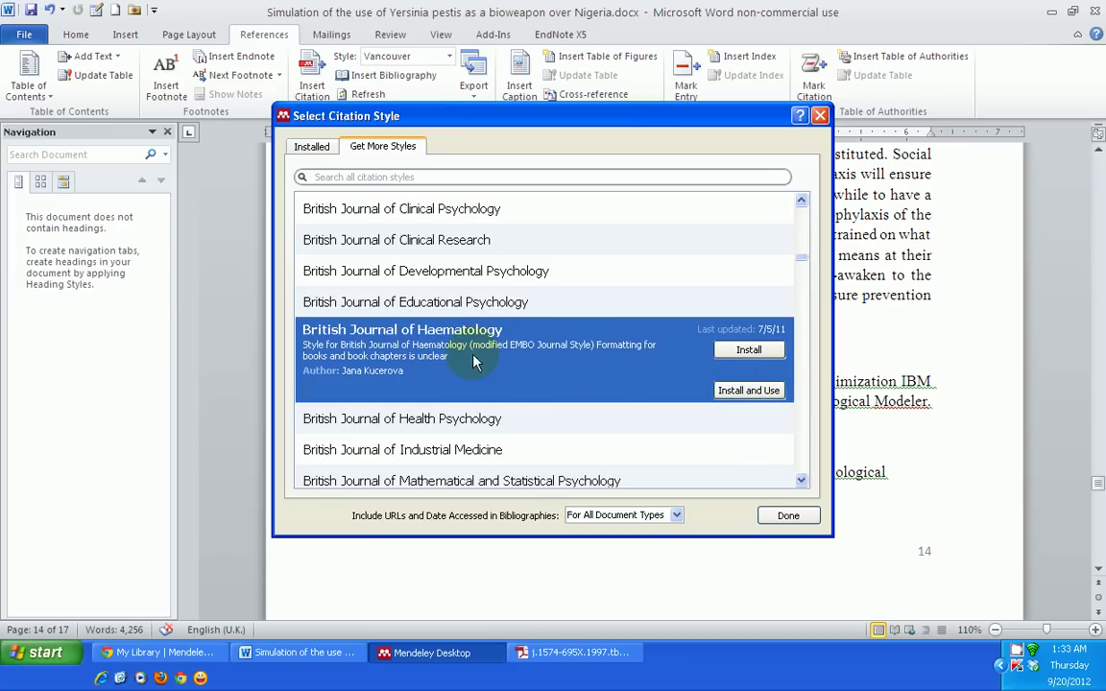
{"action": "left_click", "coordinate": [749, 352]}
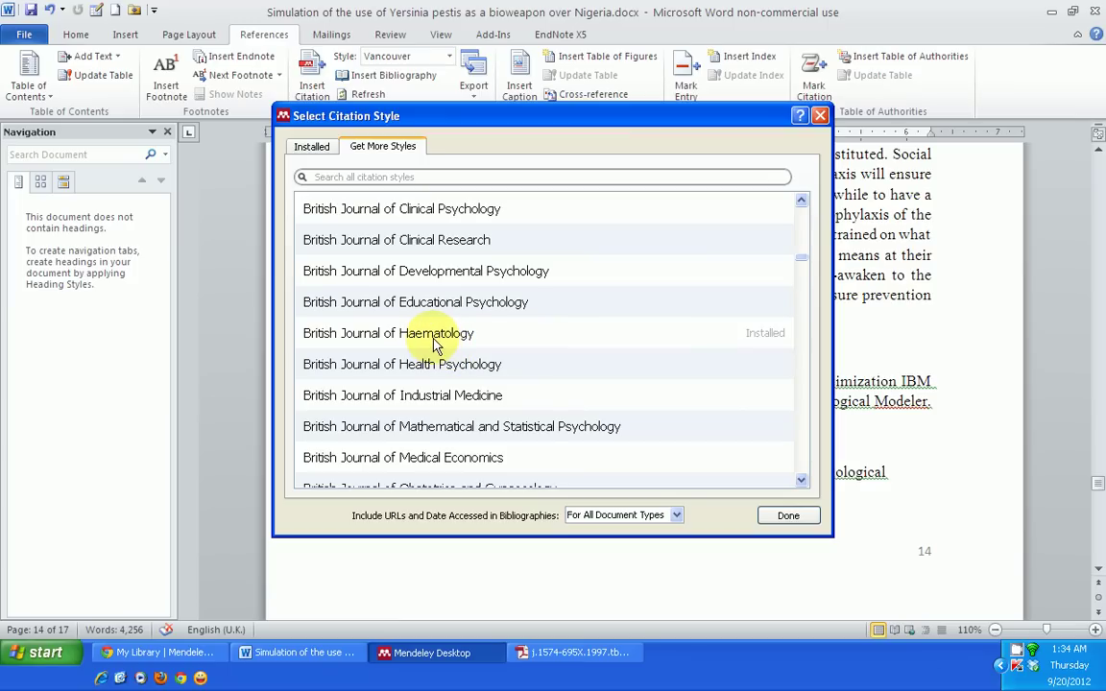
Make the installed British Journal of Haematology style the citation style and close the chooser with Done
{"action": "left_click", "coordinate": [309, 153]}
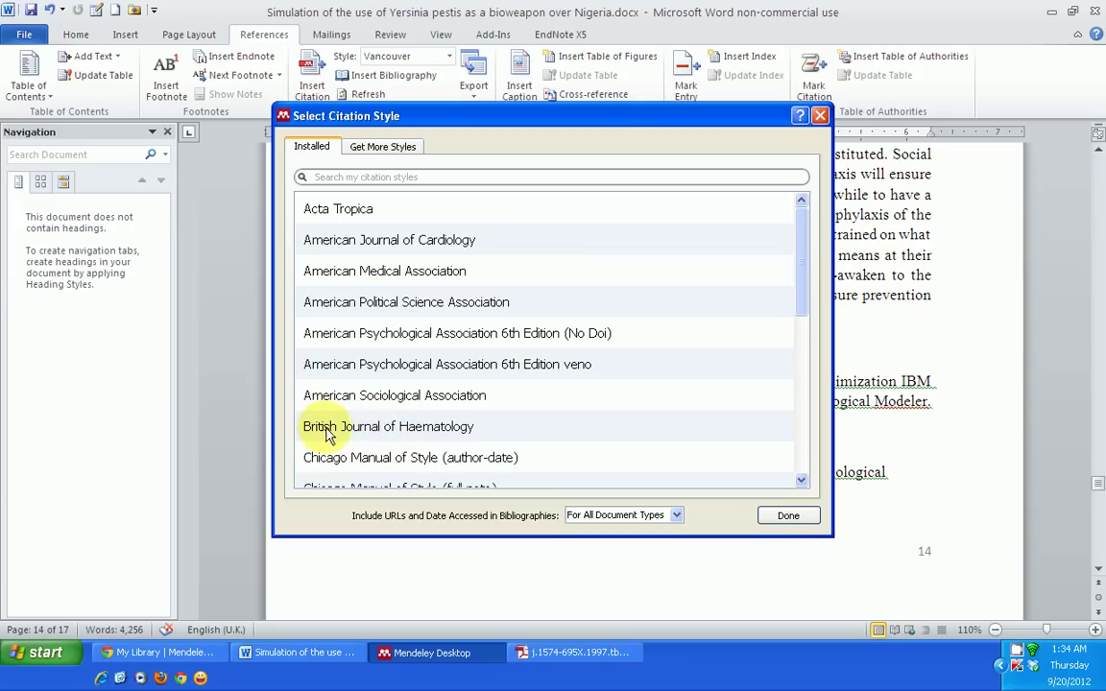
{"action": "left_click", "coordinate": [374, 430]}
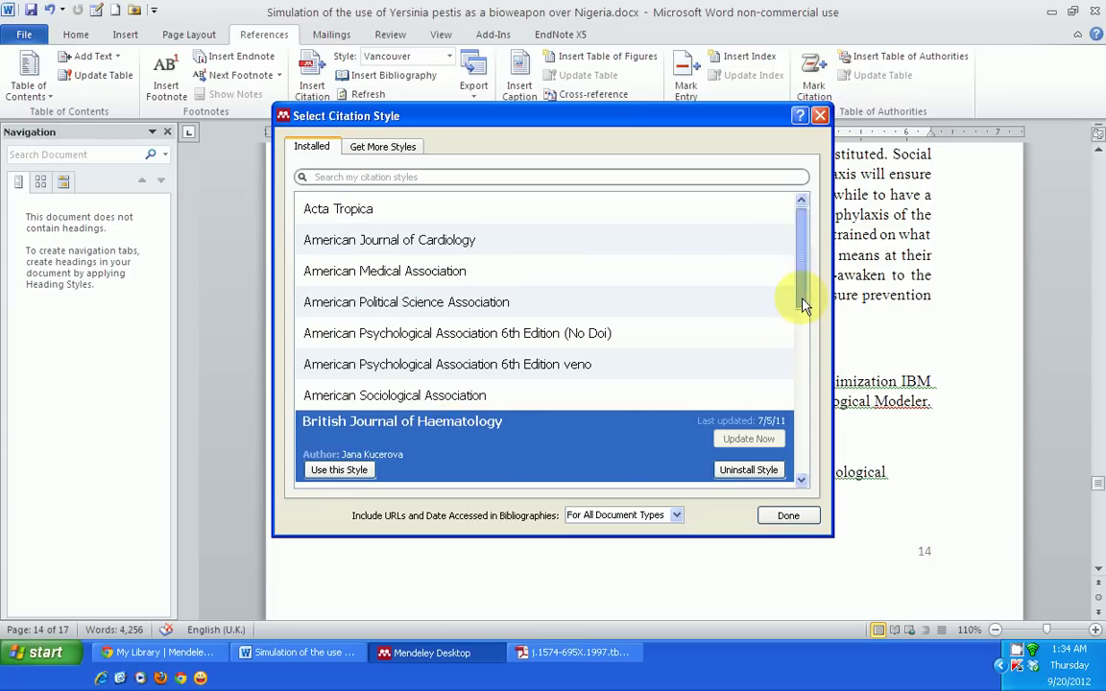
{"action": "left_click_drag", "start_coordinate": [803, 297], "coordinate": [806, 332]}
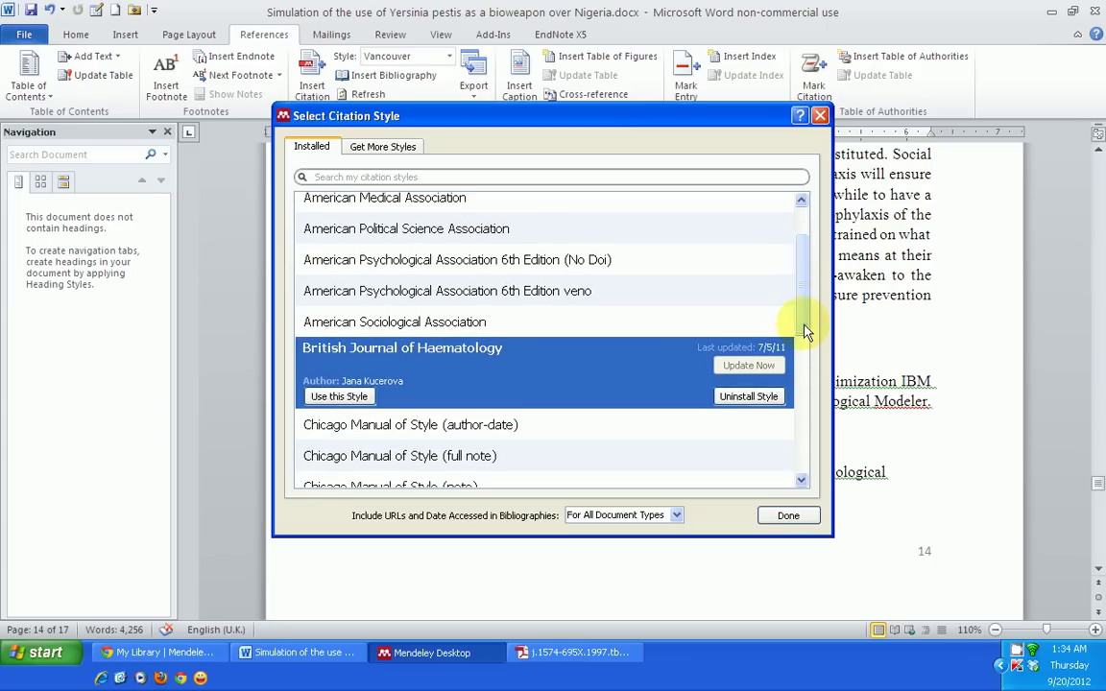
{"action": "left_click", "coordinate": [338, 397]}
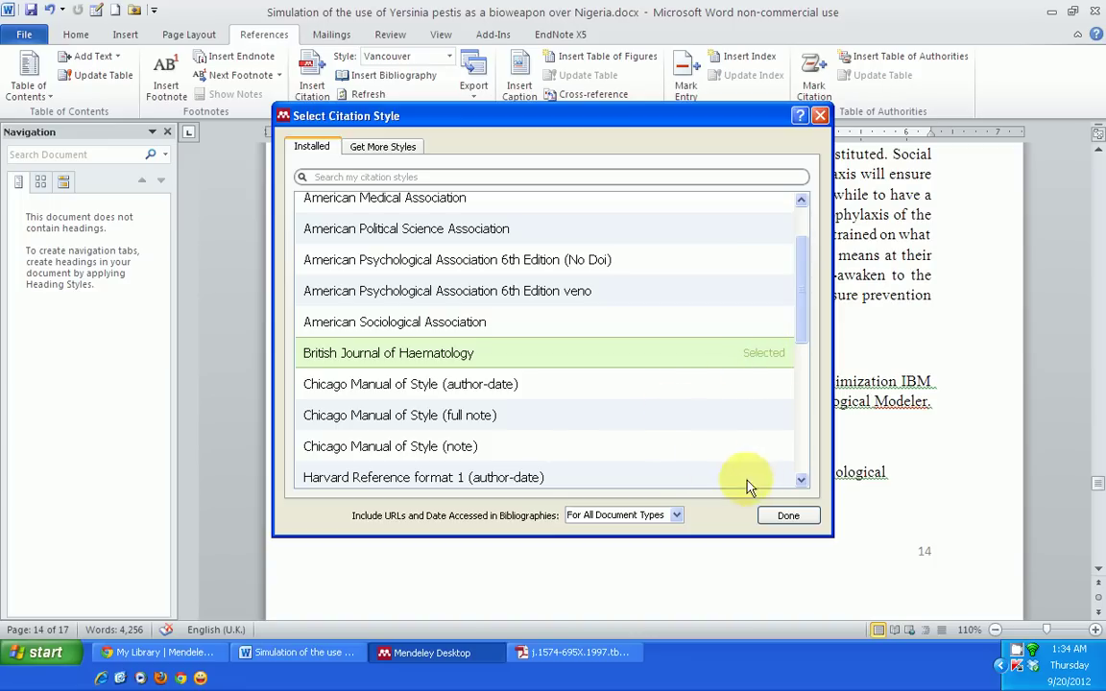
{"action": "left_click", "coordinate": [787, 517]}
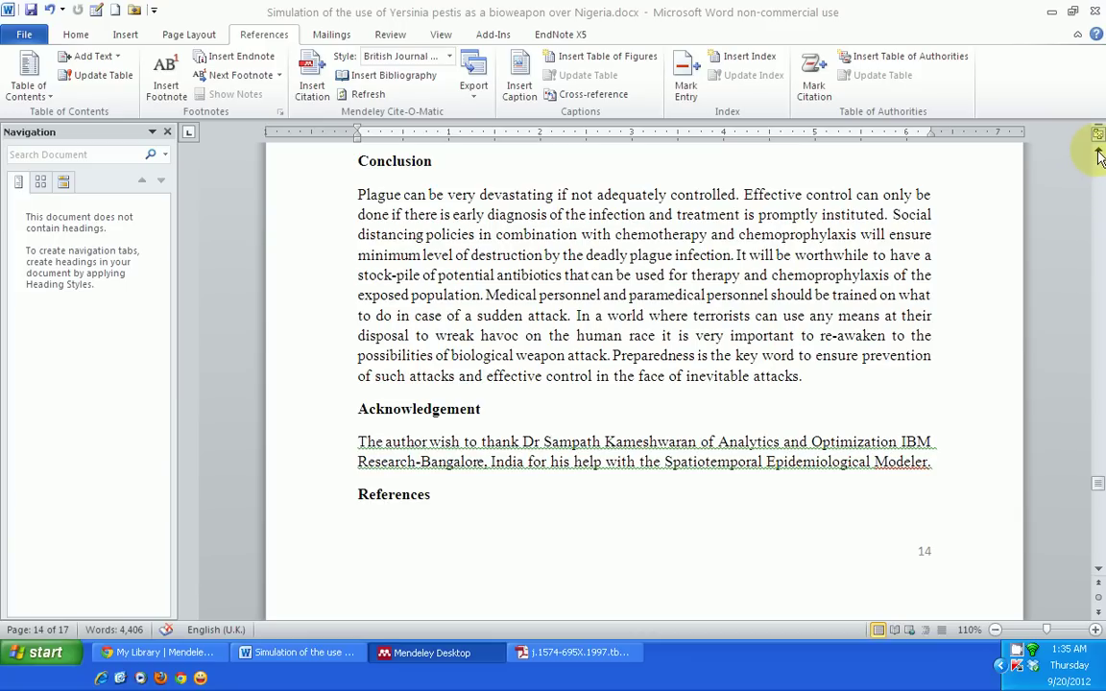
Scroll back to the first pages to check citations like (Oyston et al, 2009)
{"action": "left_click", "coordinate": [1099, 153]}
{"action": "left_click", "coordinate": [1099, 153]}
{"action": "left_click", "coordinate": [1099, 154]}
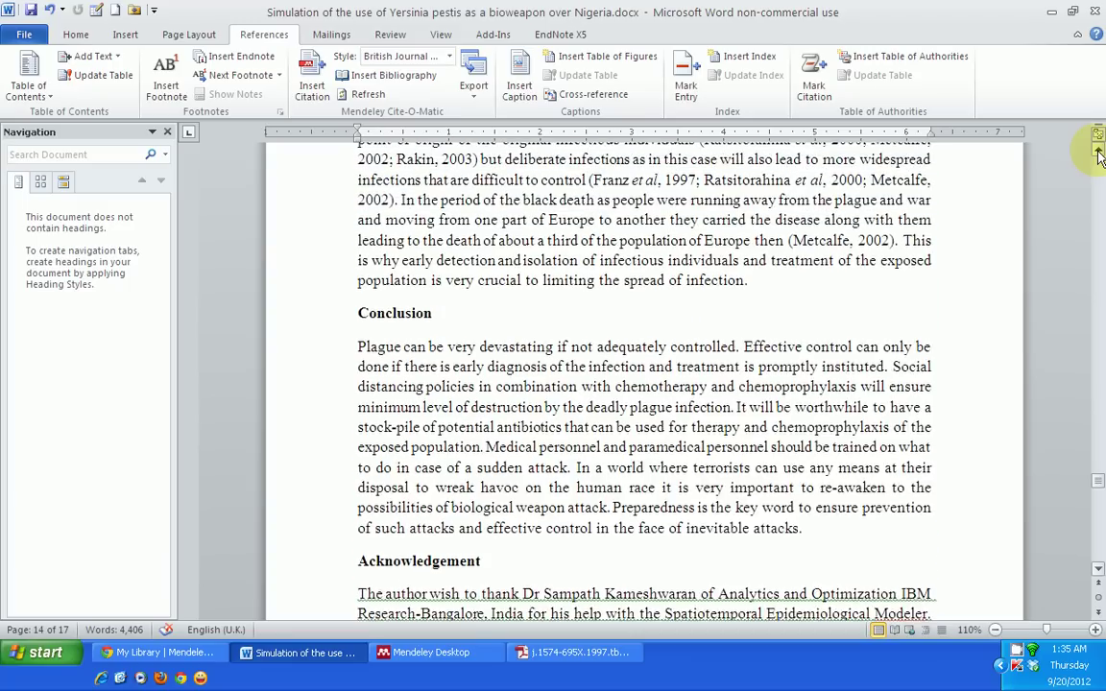
{"action": "scroll", "coordinate": [1099, 154], "scroll_direction": "up", "scroll_amount": 4}
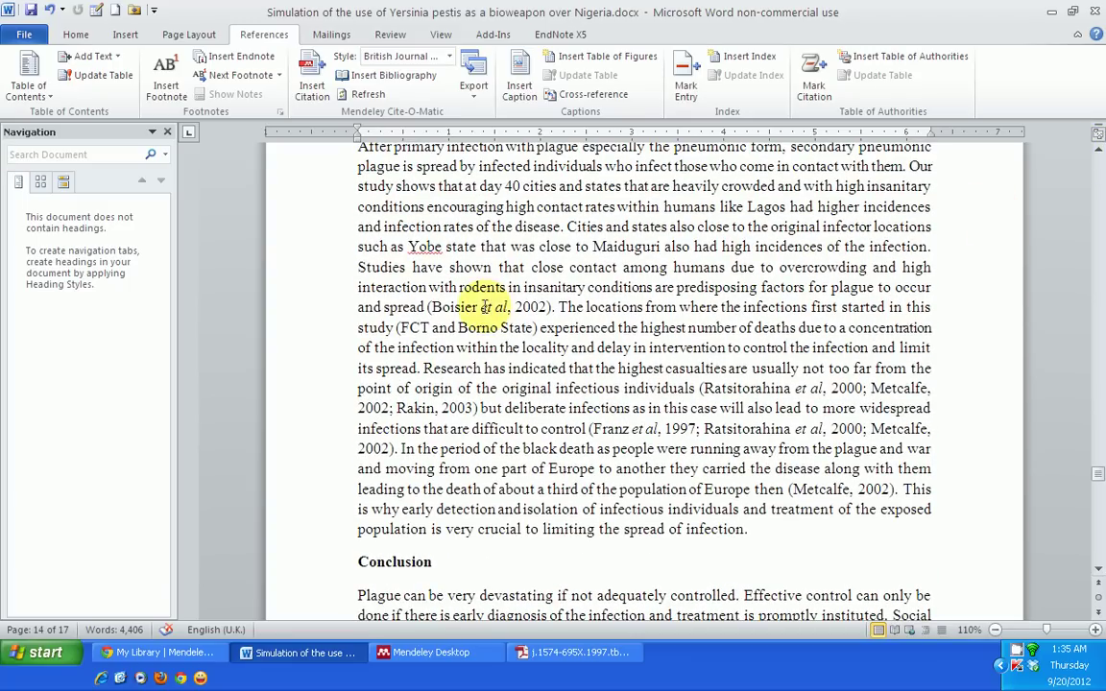
{"action": "left_click", "coordinate": [1099, 150]}
{"action": "left_click", "coordinate": [1099, 151]}
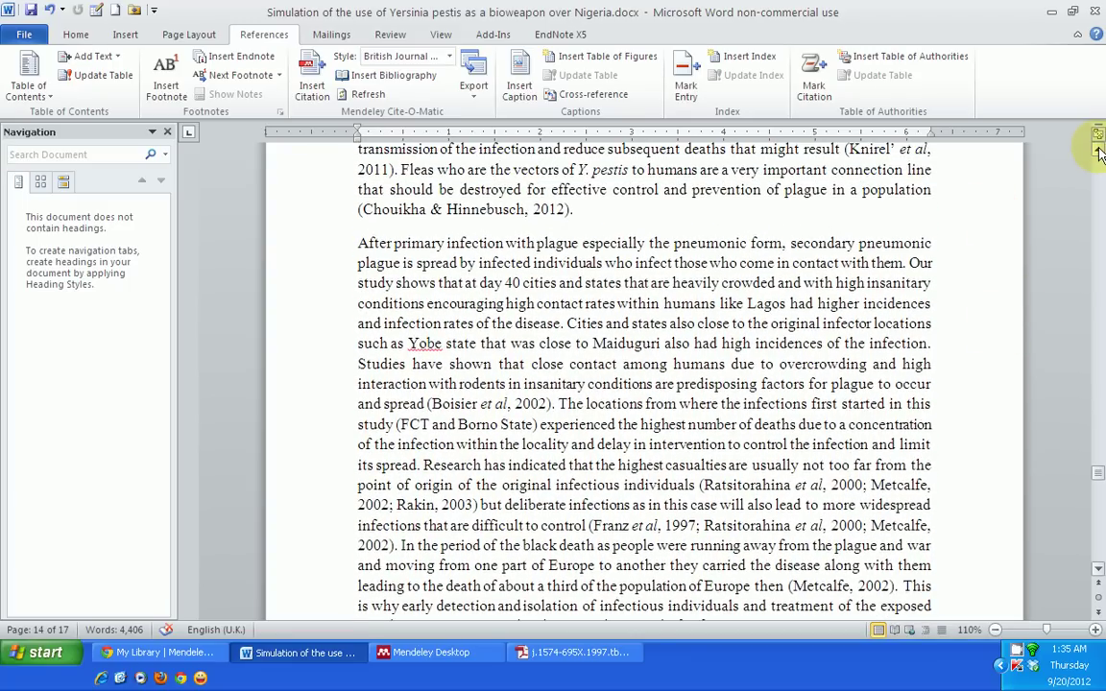
{"action": "scroll", "coordinate": [1099, 154], "scroll_direction": "up", "scroll_amount": 3}
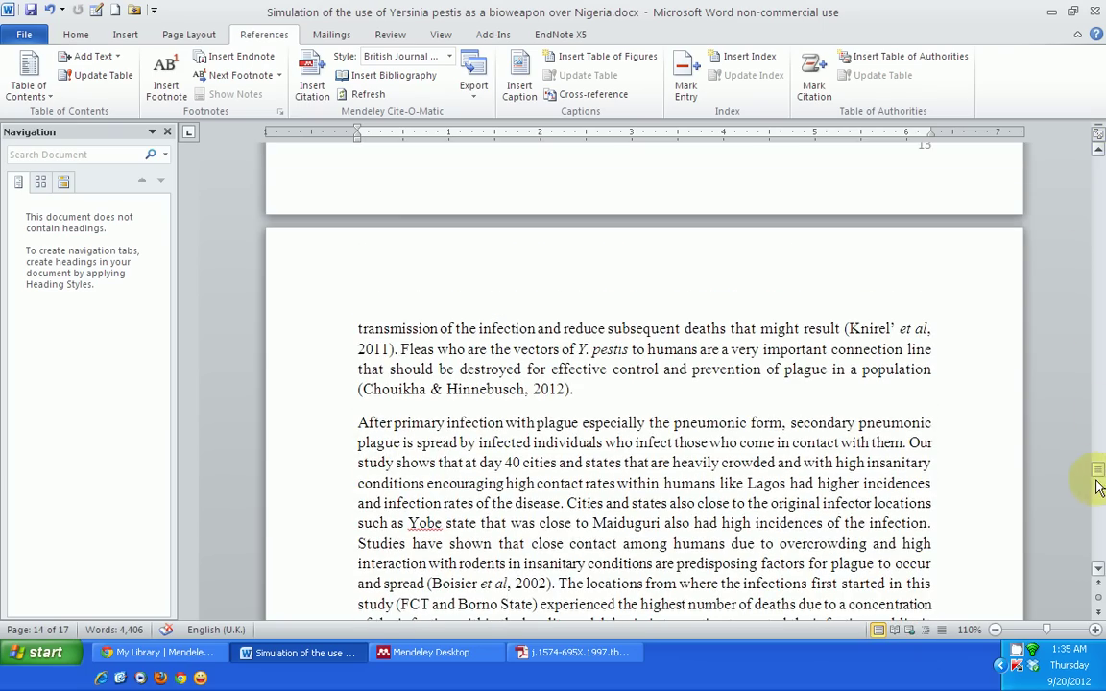
{"action": "left_click_drag", "start_coordinate": [1099, 486], "coordinate": [1092, 185]}
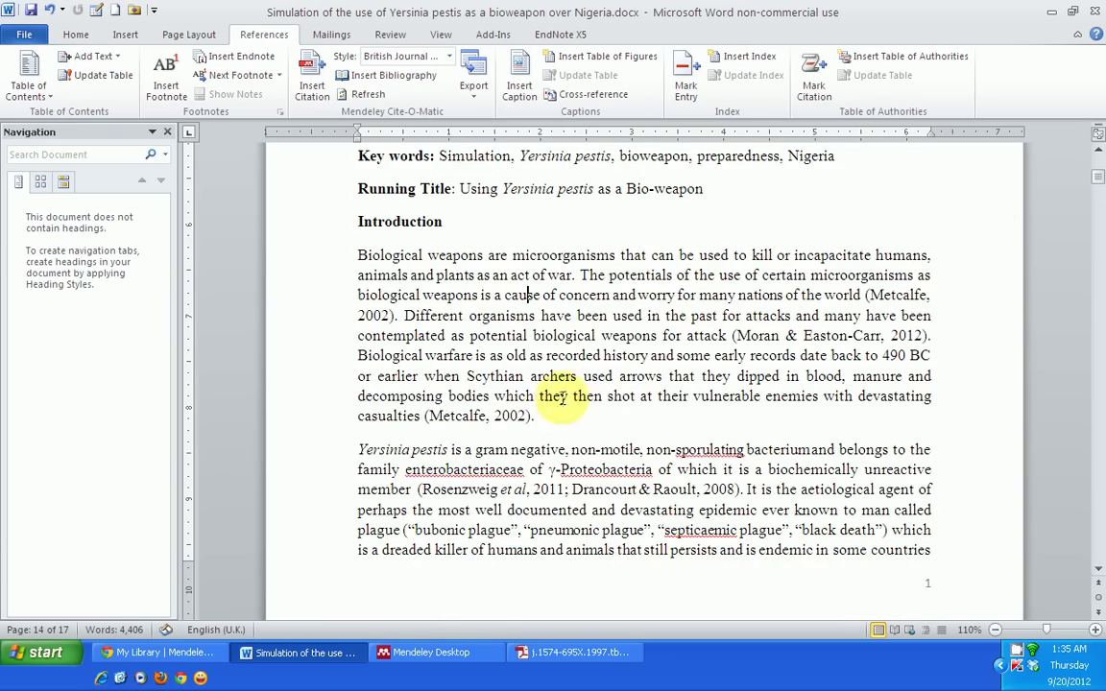
{"action": "scroll", "coordinate": [434, 398], "scroll_direction": "down", "scroll_amount": 7}
{"action": "scroll", "coordinate": [505, 436], "scroll_direction": "down", "scroll_amount": 1}
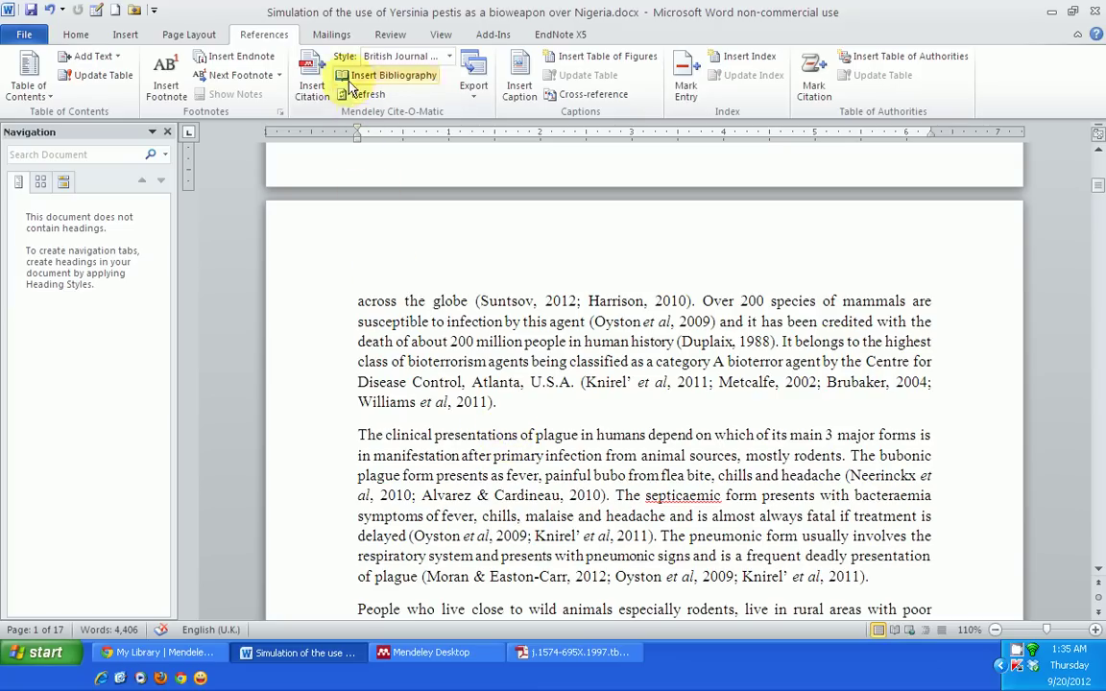
{"action": "left_click", "coordinate": [451, 58]}
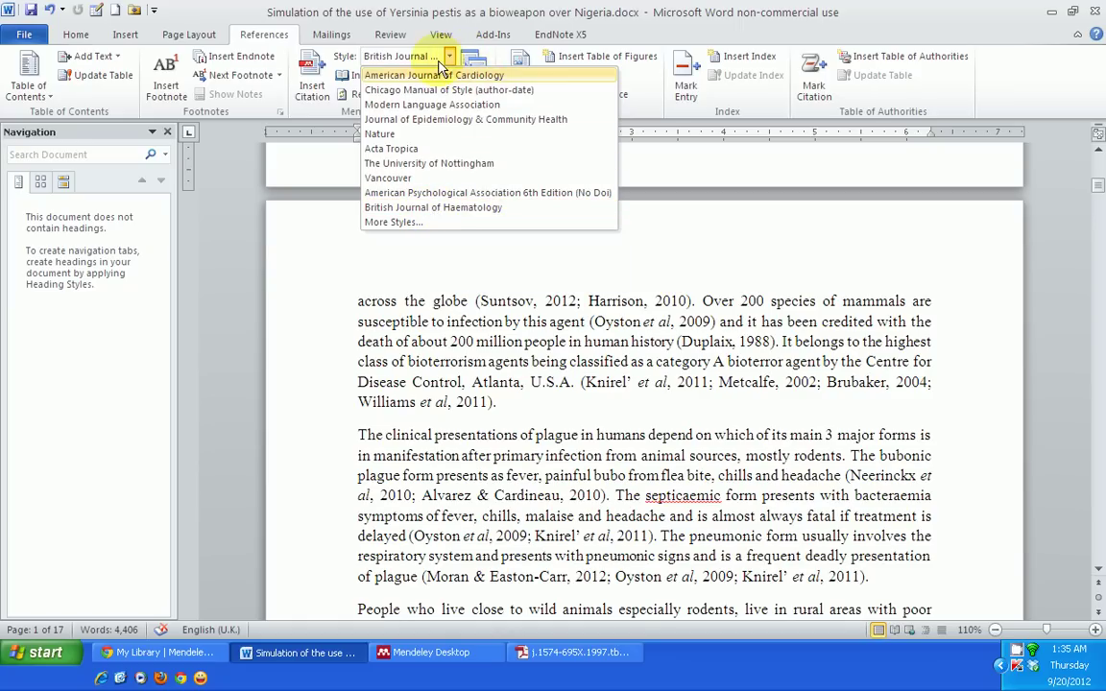
{"action": "left_click", "coordinate": [449, 60]}
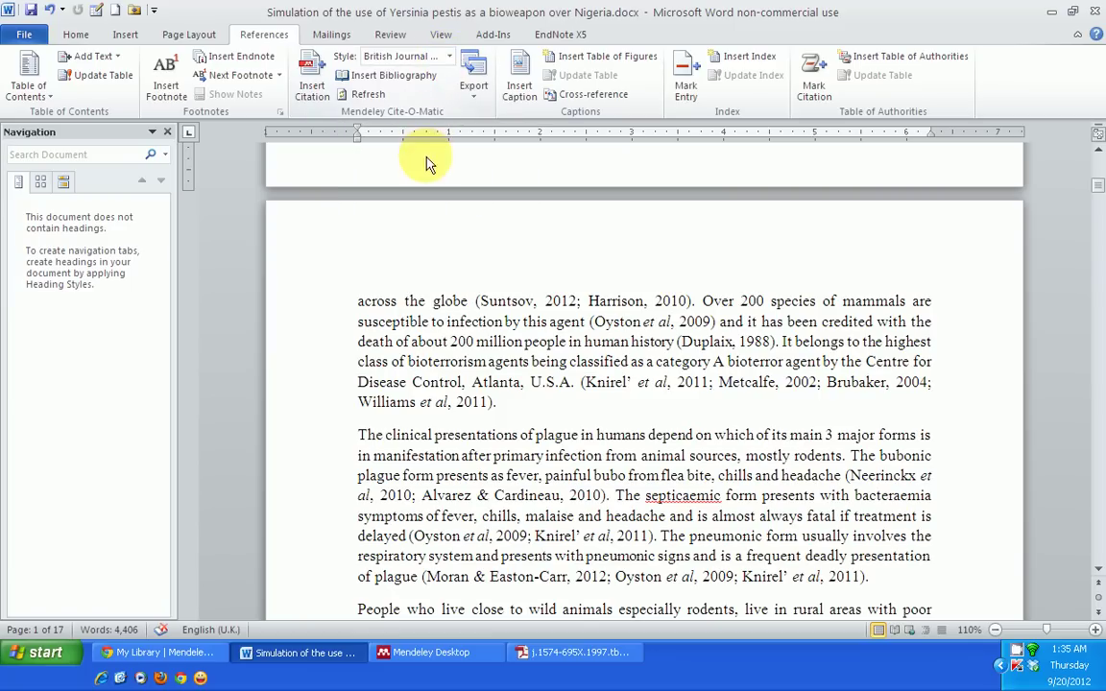
{"action": "left_click", "coordinate": [451, 57]}
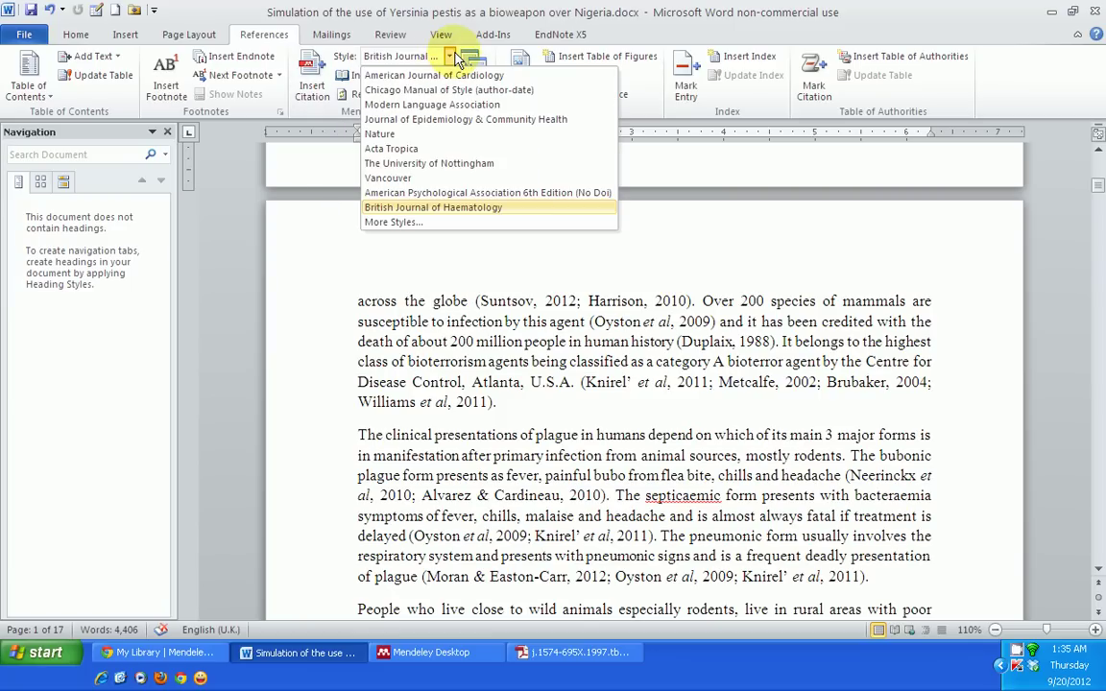
{"action": "left_click", "coordinate": [705, 244]}
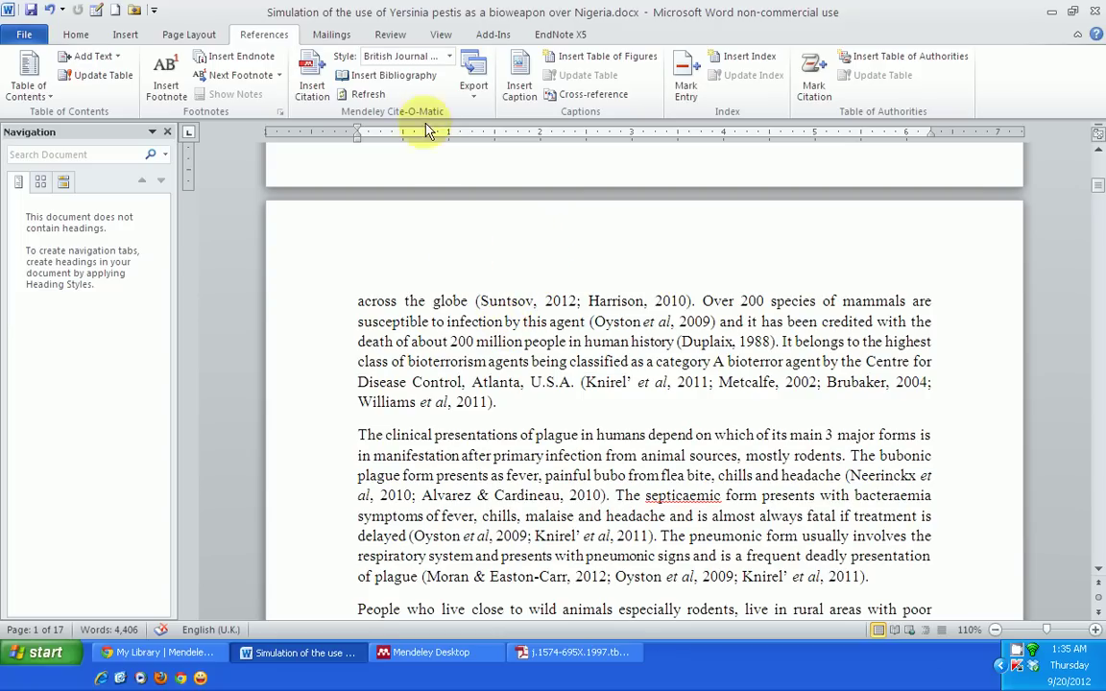
{"action": "left_click", "coordinate": [450, 57]}
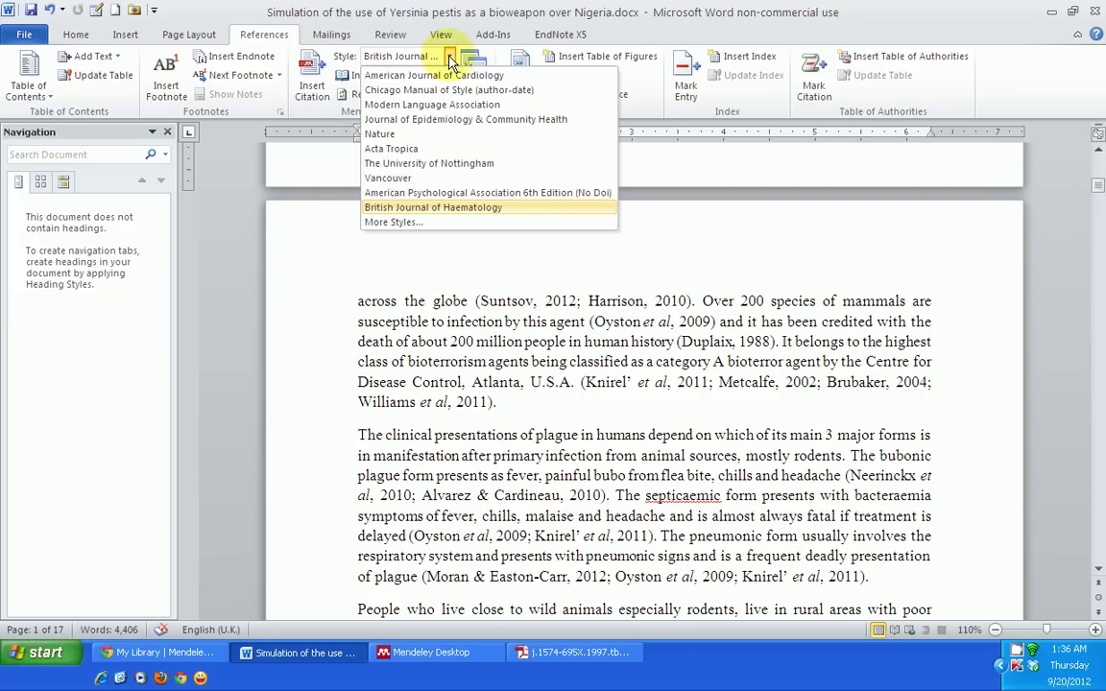
{"action": "left_click", "coordinate": [393, 223]}
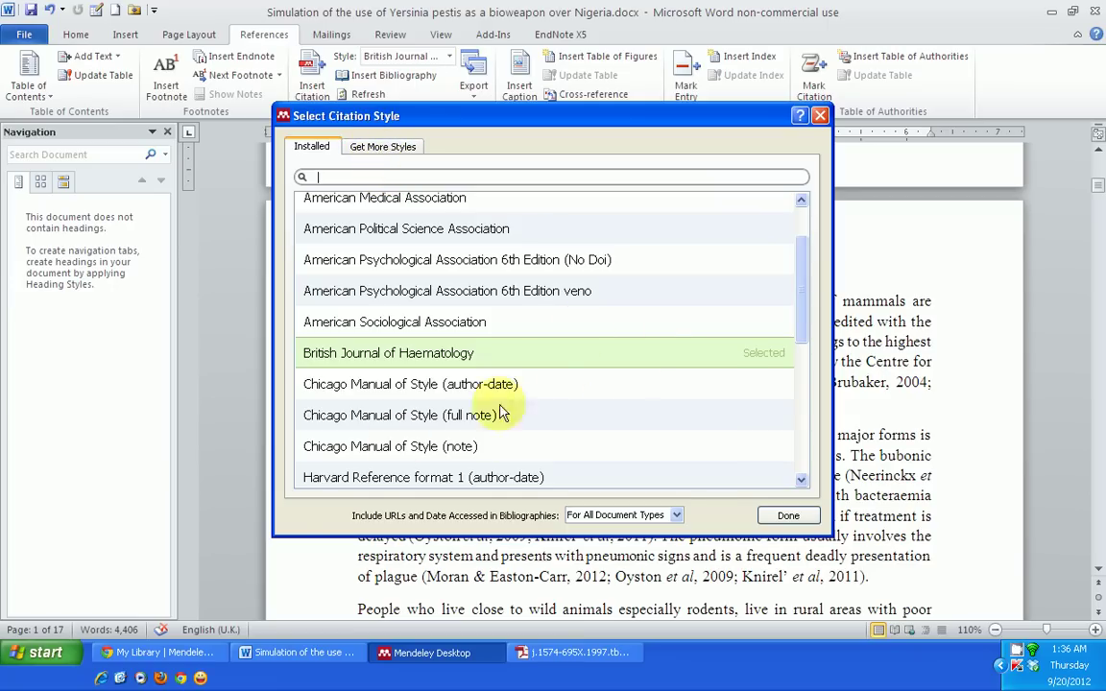
{"action": "left_click", "coordinate": [791, 519]}
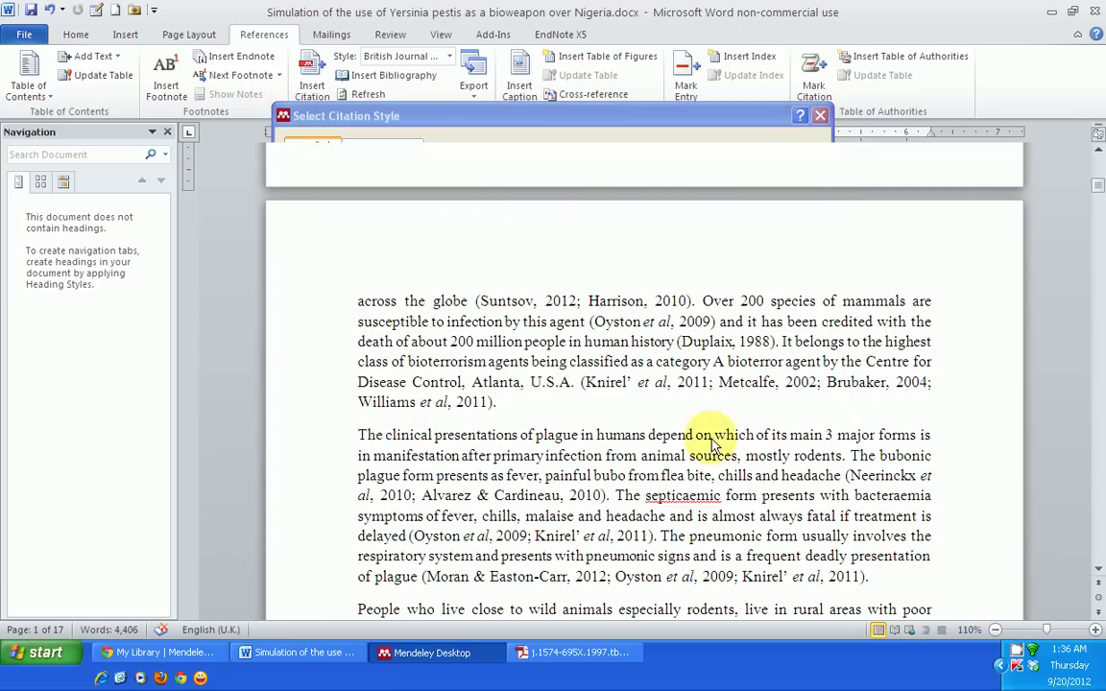
Bring up the CamStudio recorder window and its File menu of recording commands
{"action": "left_click", "coordinate": [1025, 654]}
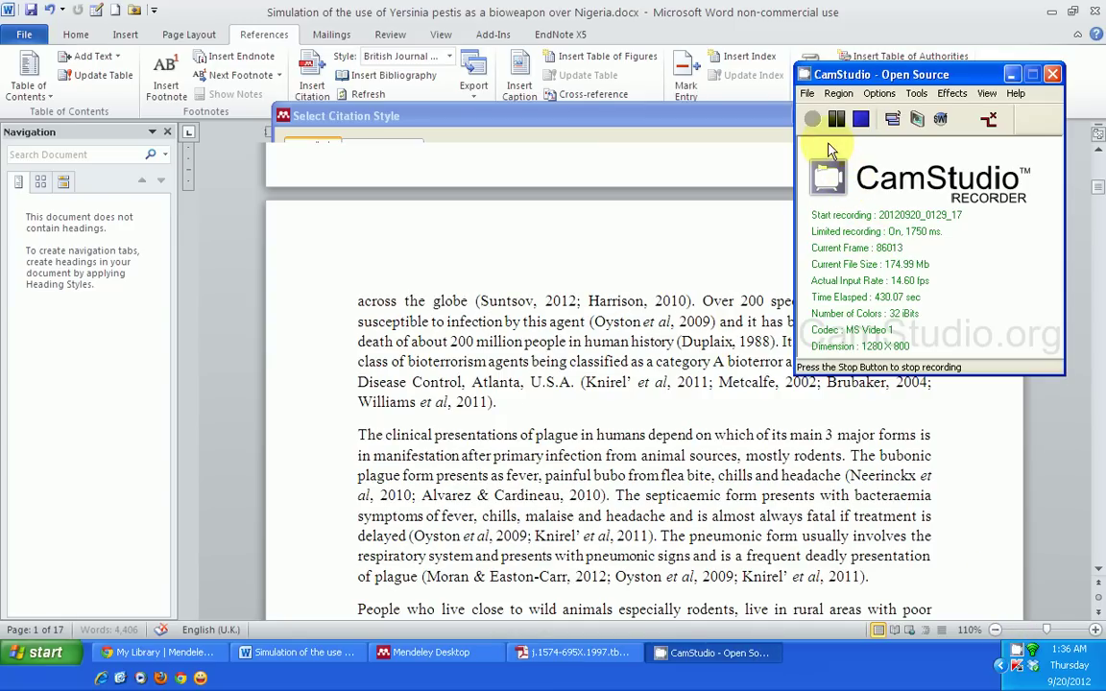
{"action": "left_click", "coordinate": [807, 94]}
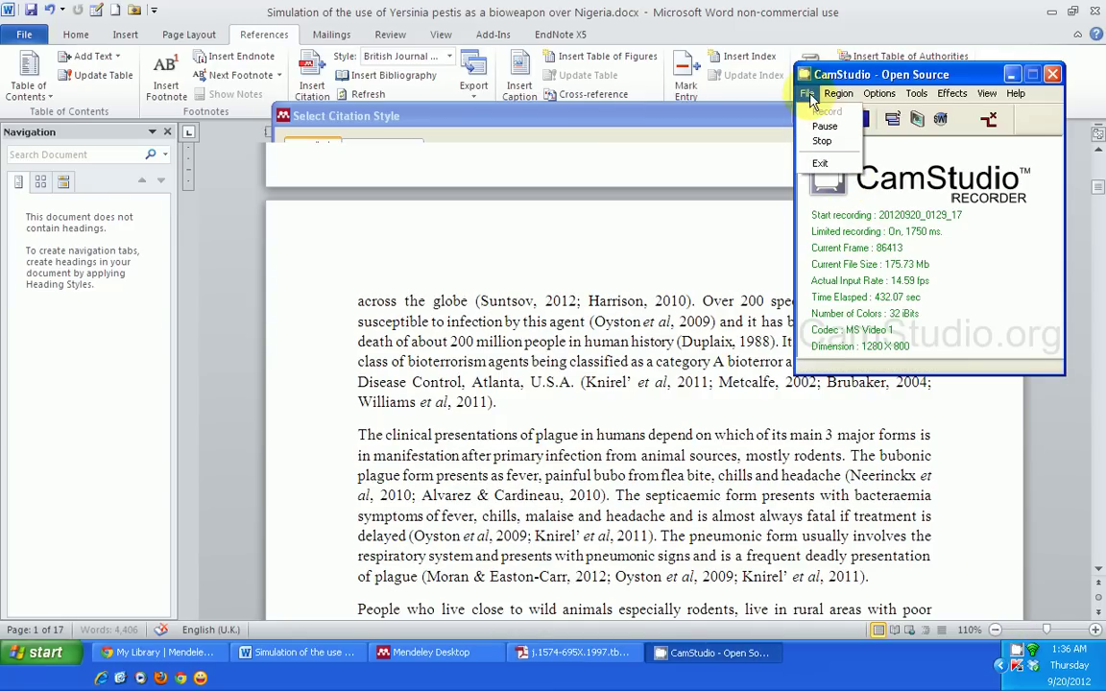